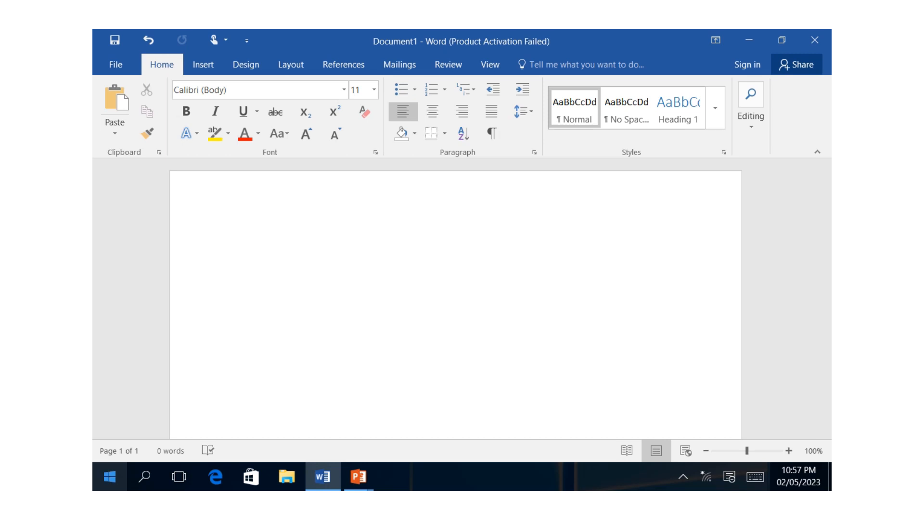
left_click(815, 40)
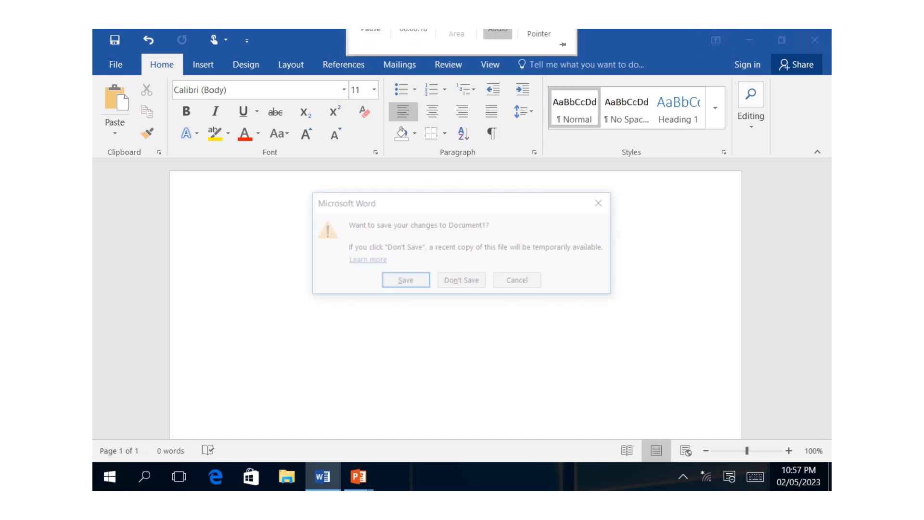
key("Return")
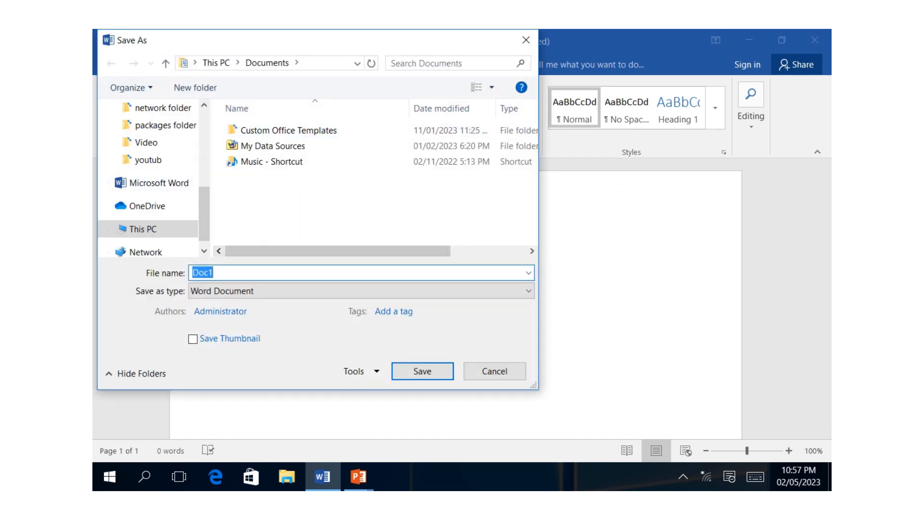
left_click(494, 371)
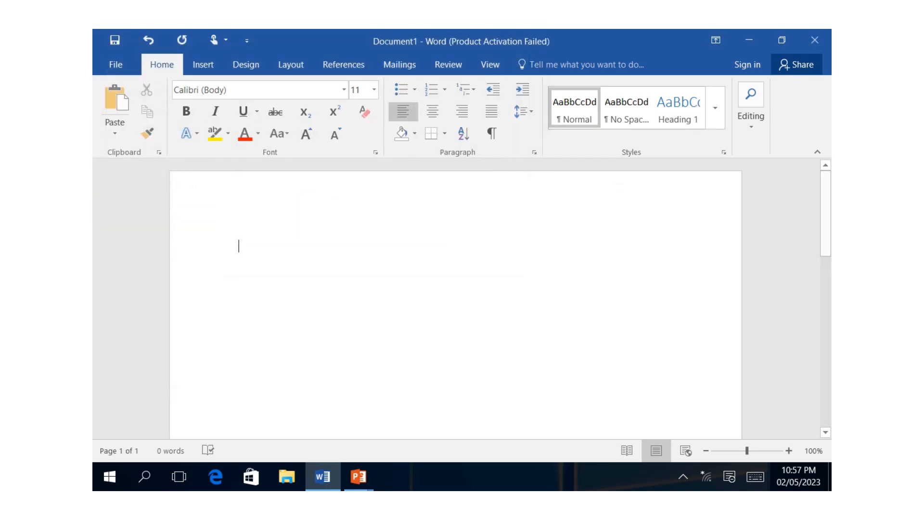
- Browse the available document templates and create a new blank document
left_click(116, 64)
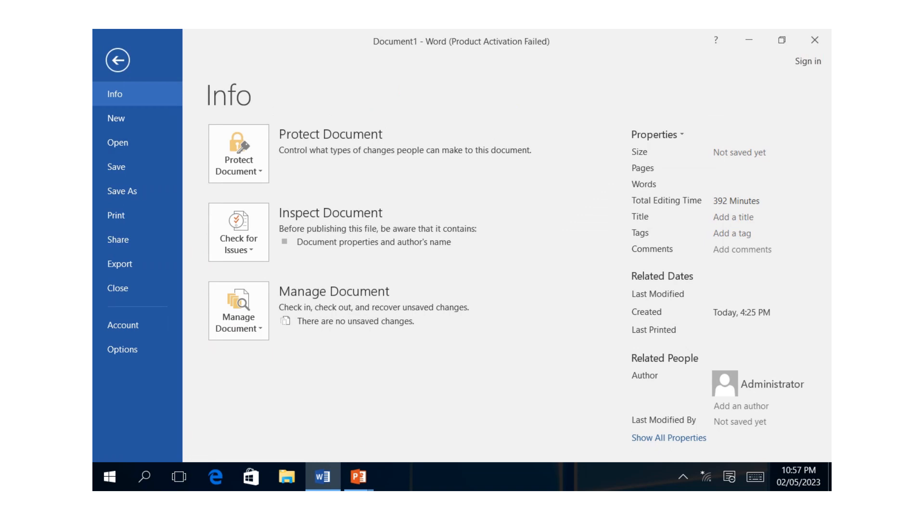
left_click(116, 118)
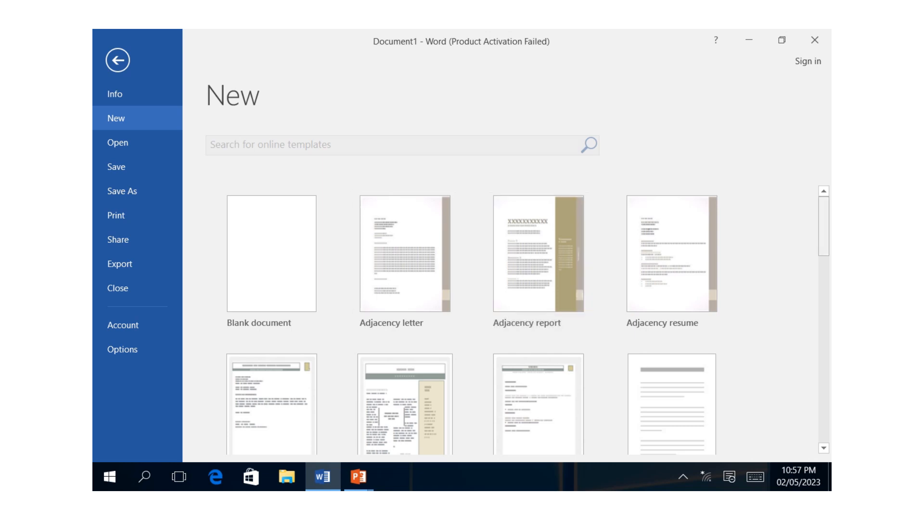
scroll(527, 319, "down", 6)
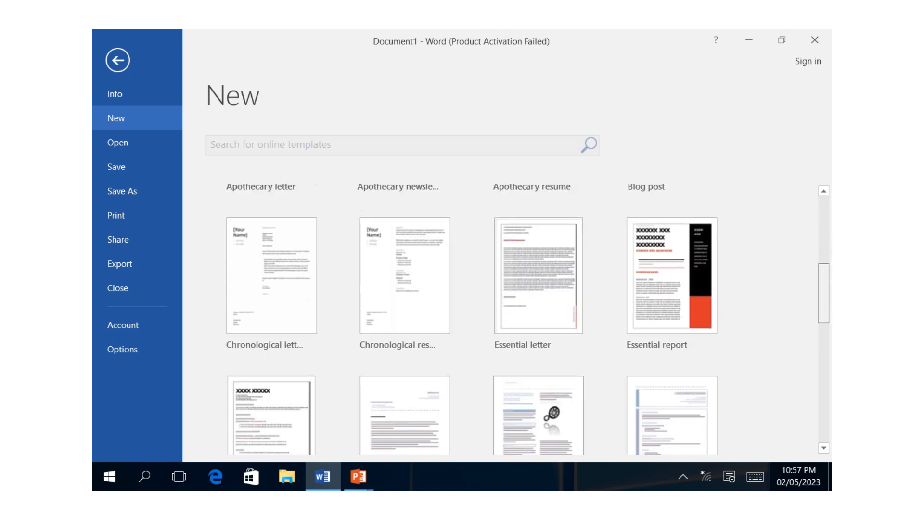
scroll(528, 320, "down", 2)
scroll(528, 319, "up", 10)
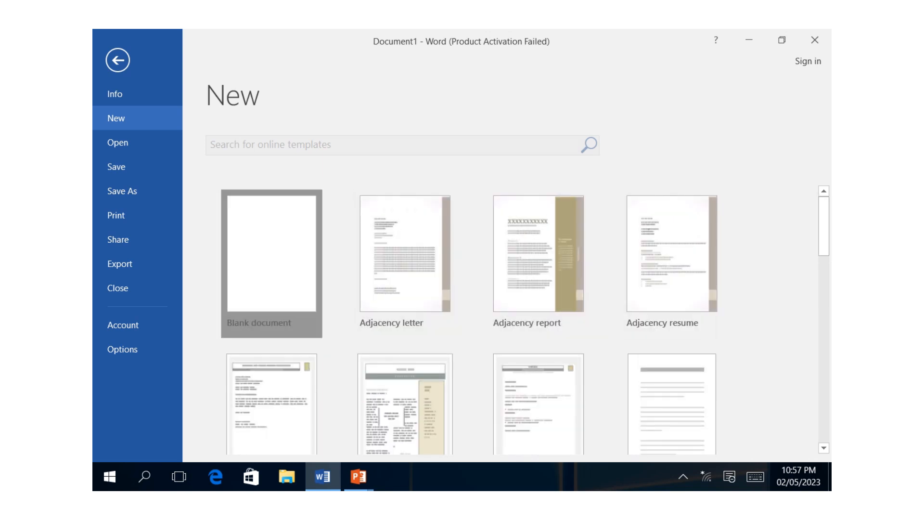
left_click(272, 260)
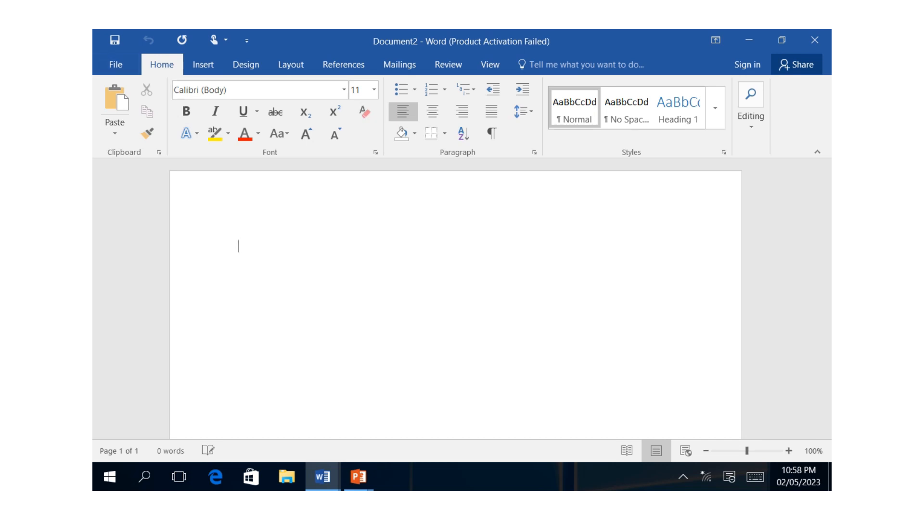
- Save the new document as Doc2 in the most recently used desktop folder, and save it once more
left_click(523, 89)
left_click(116, 64)
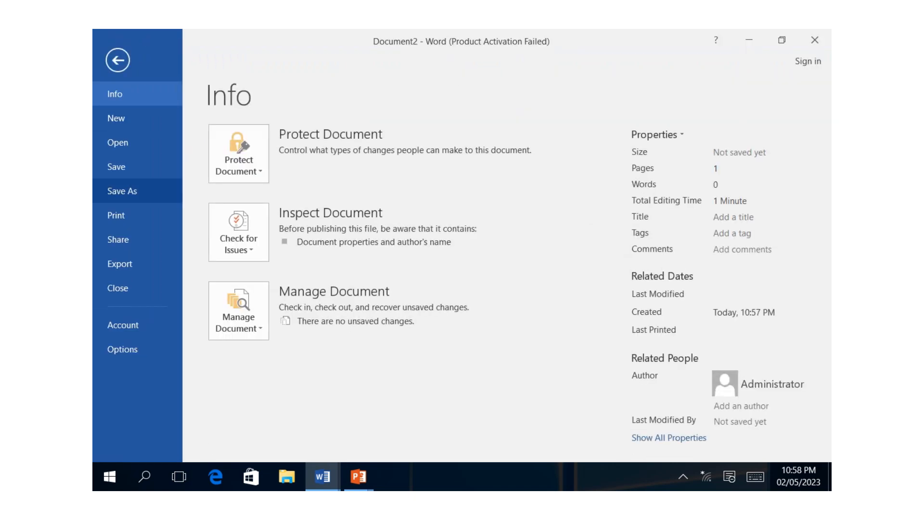
left_click(121, 191)
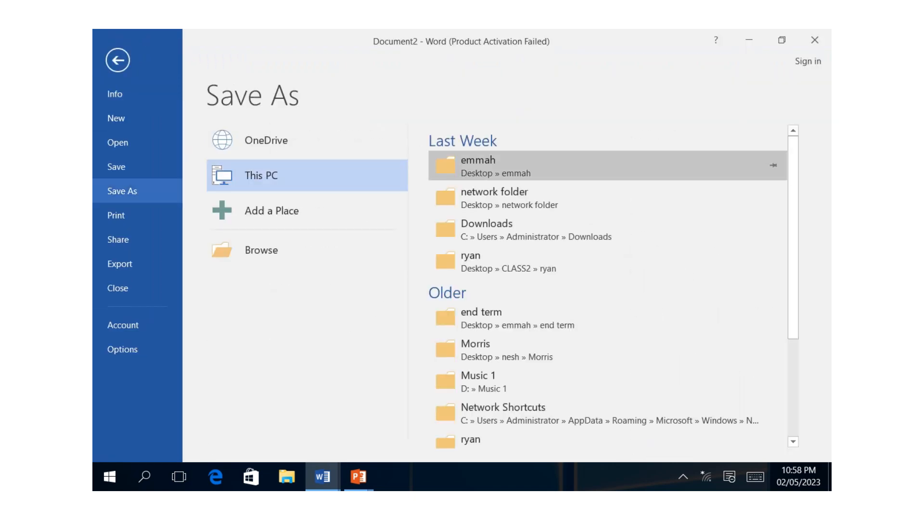
left_click(481, 166)
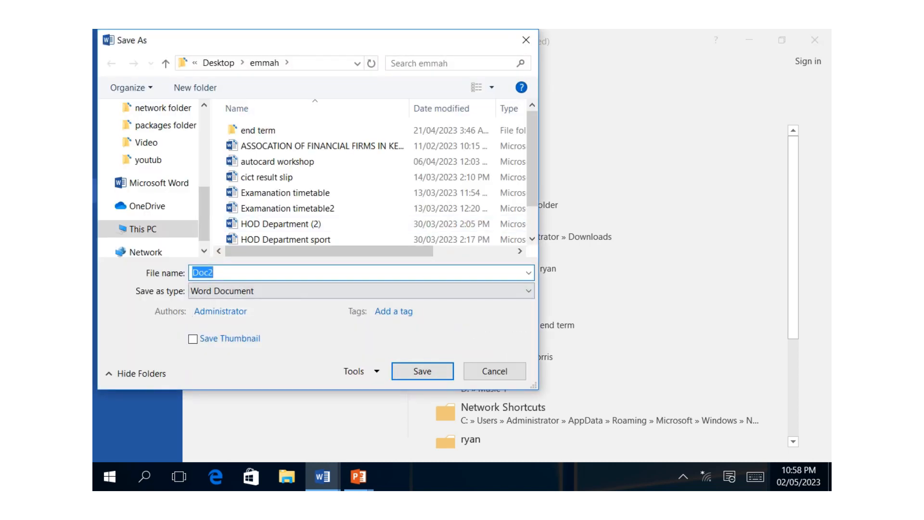
key("Escape")
key("Escape")
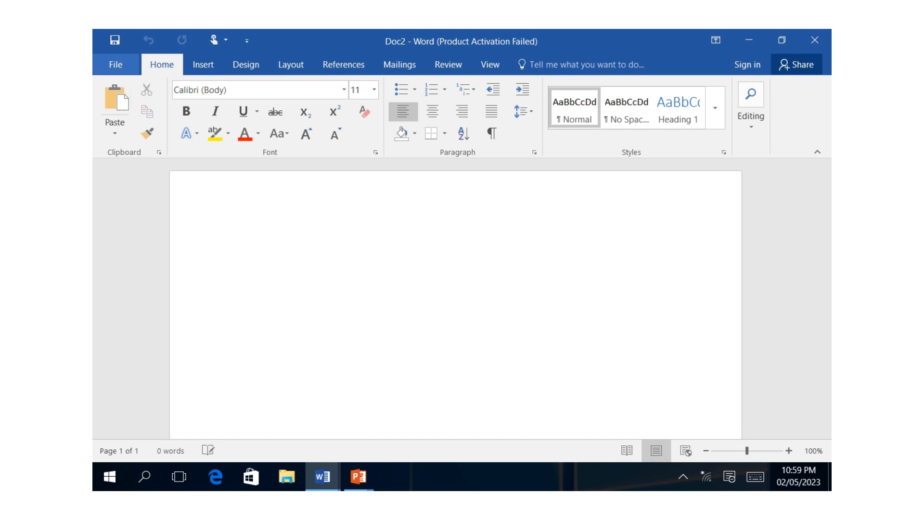
left_click(115, 64)
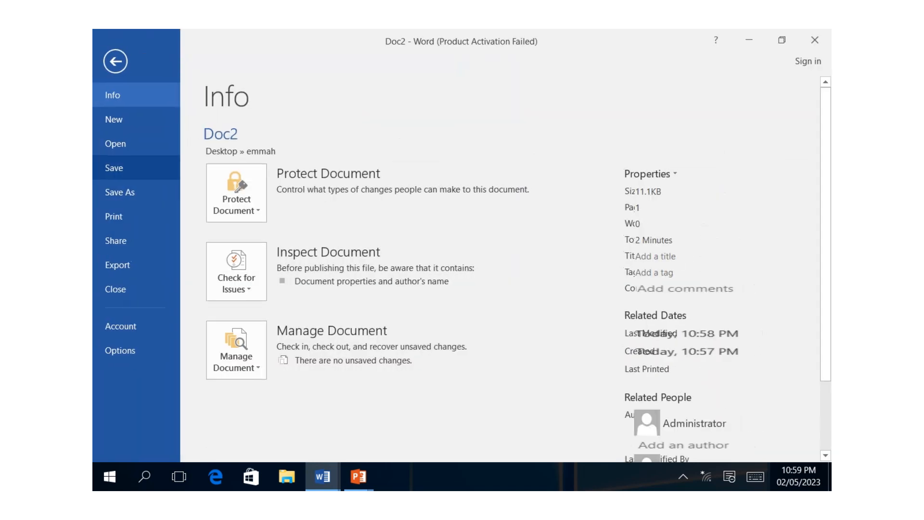
double_click(116, 168)
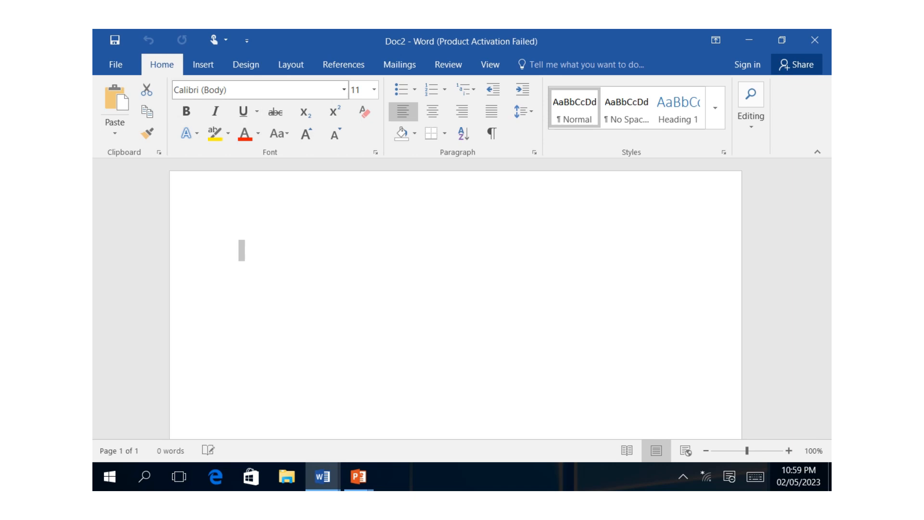
- Enter the text TYPE CONVERSIONS on the first line using the on-screen touch keyboard
key("ctrl+b")
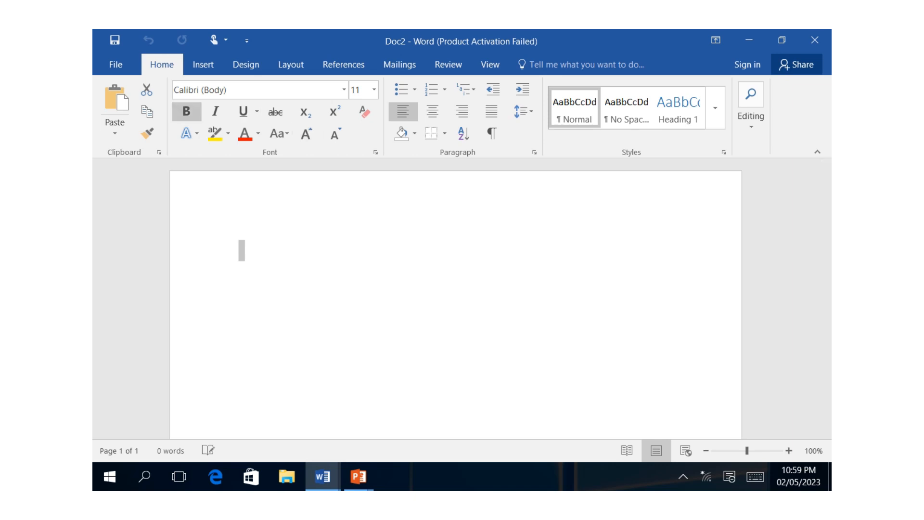
key("ctrl+b")
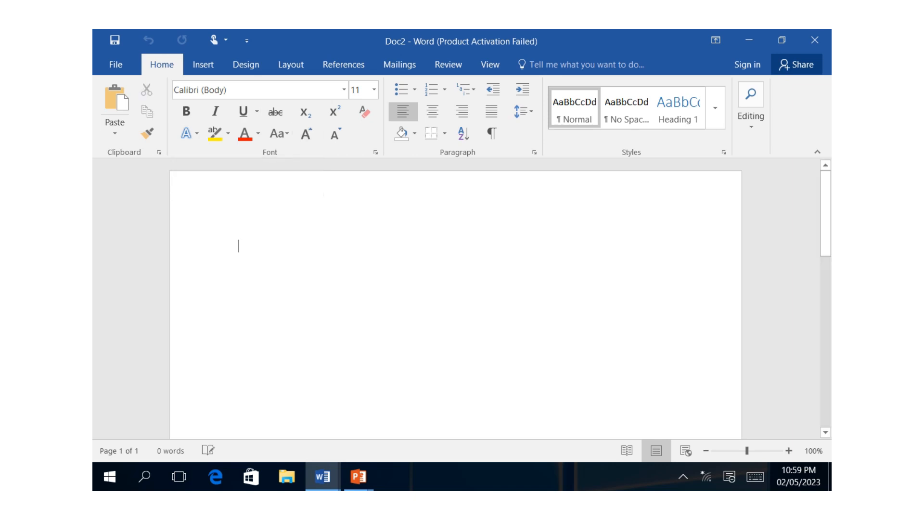
left_click(755, 476)
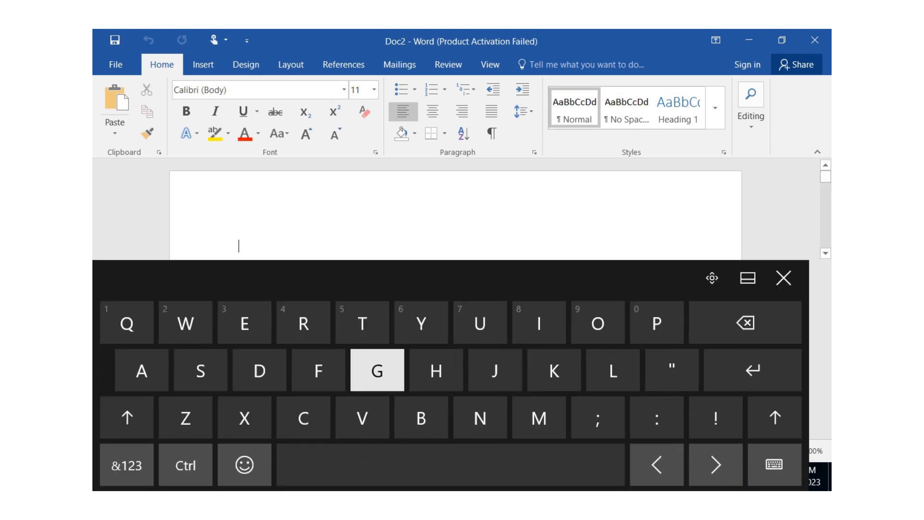
type("Tyyyy")
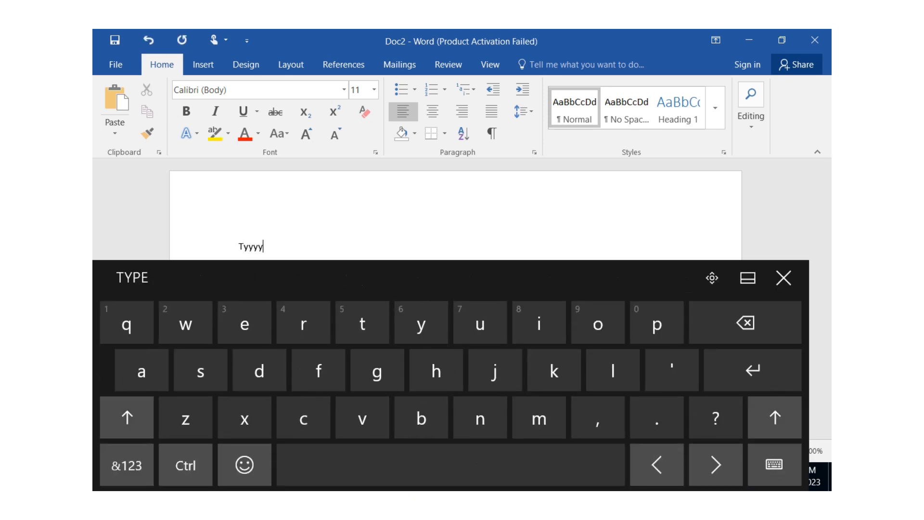
left_click(132, 278)
key("BackSpace")
left_click(641, 278)
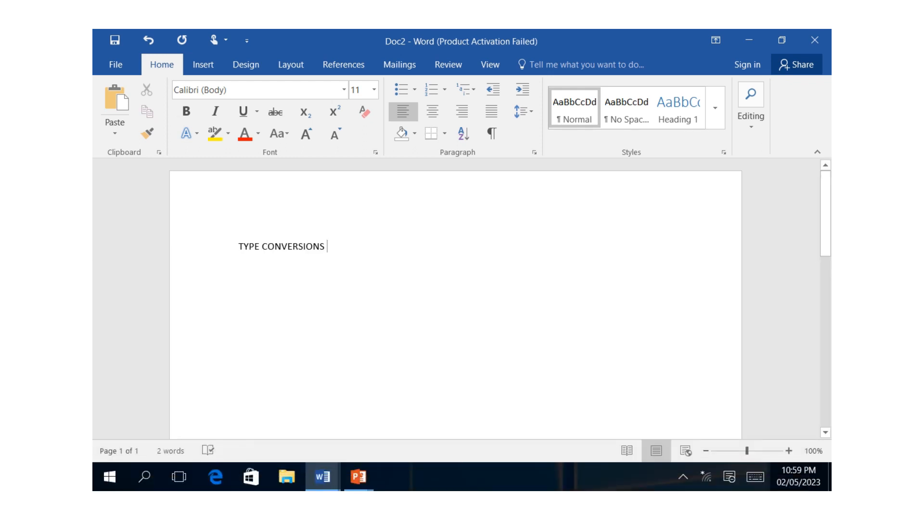
left_click_drag(327, 246, 239, 246)
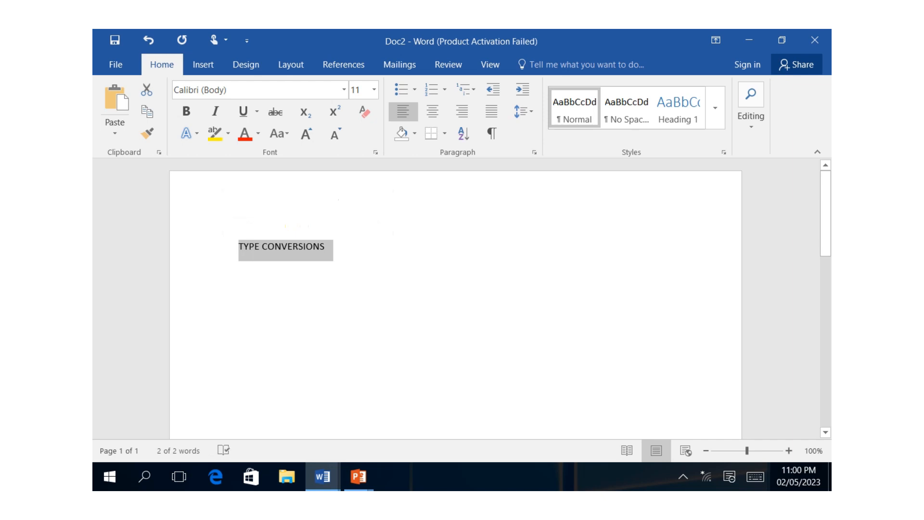
left_click(327, 246)
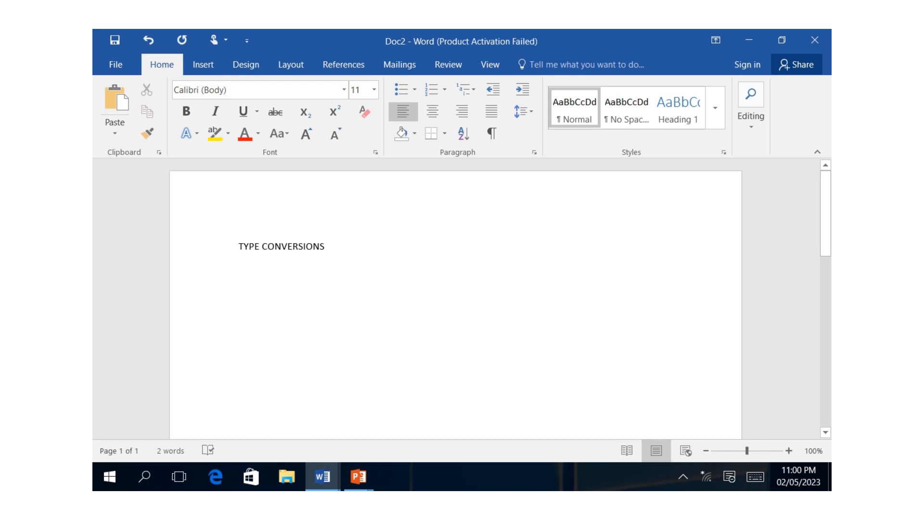
left_click_drag(328, 246, 239, 246)
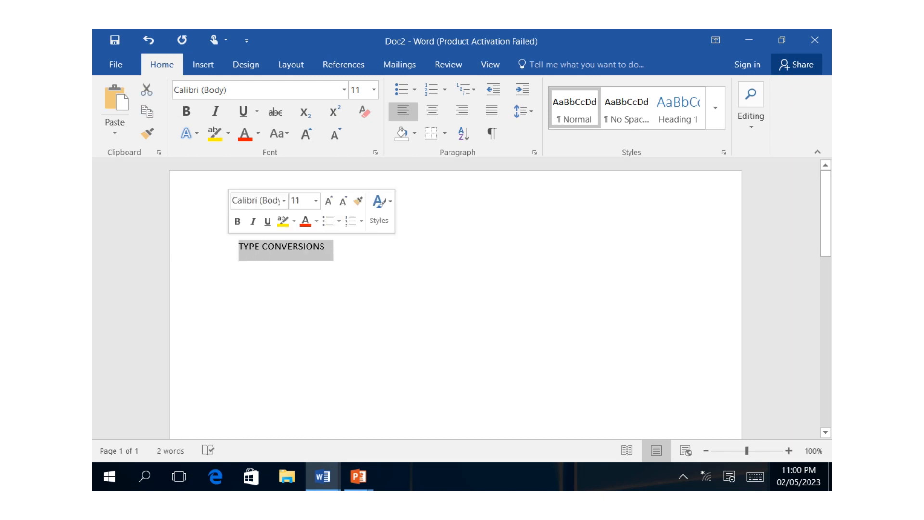
left_click(327, 246)
double_click(298, 246)
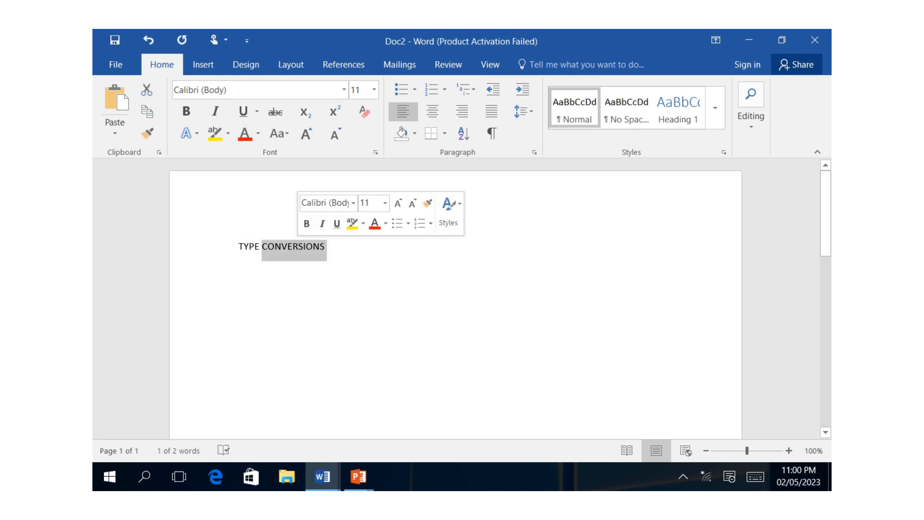
left_click(260, 246)
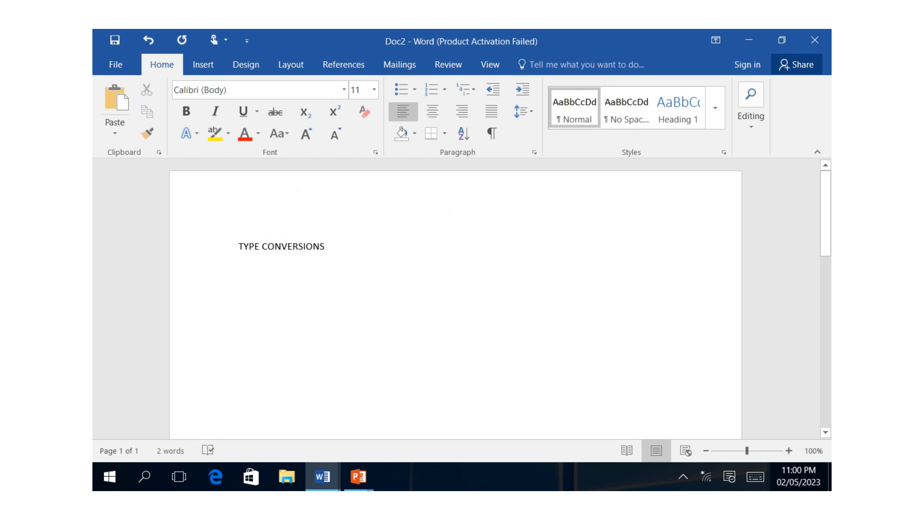
- Format the whole TYPE CONVERSIONS line as bold, italic and underlined
triple_click(260, 246)
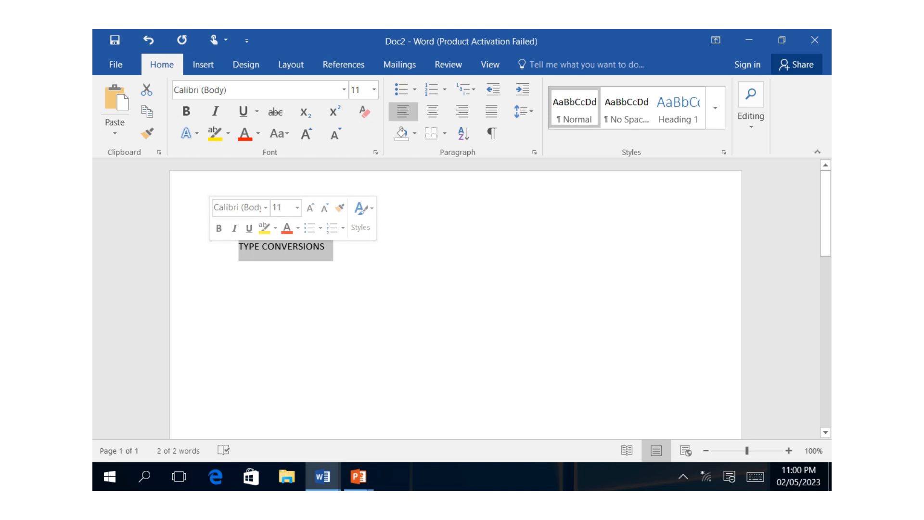
key("ctrl+b")
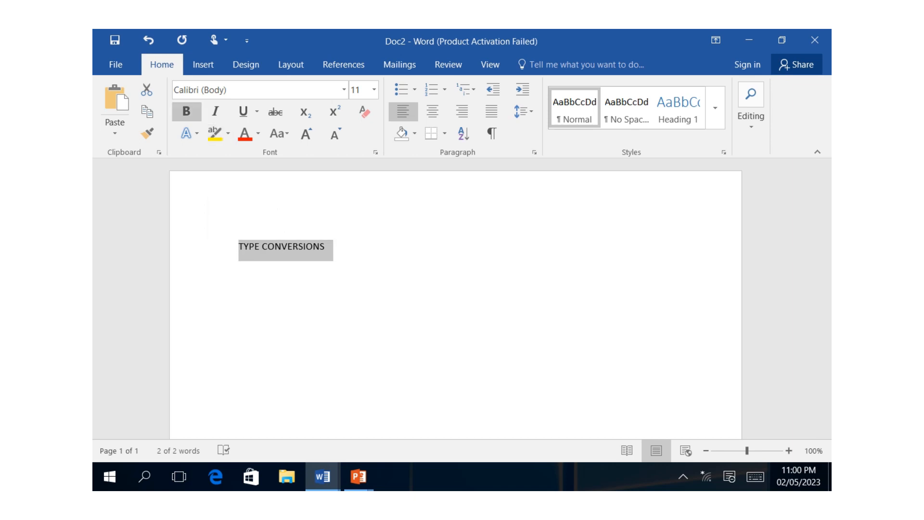
key("ctrl+i")
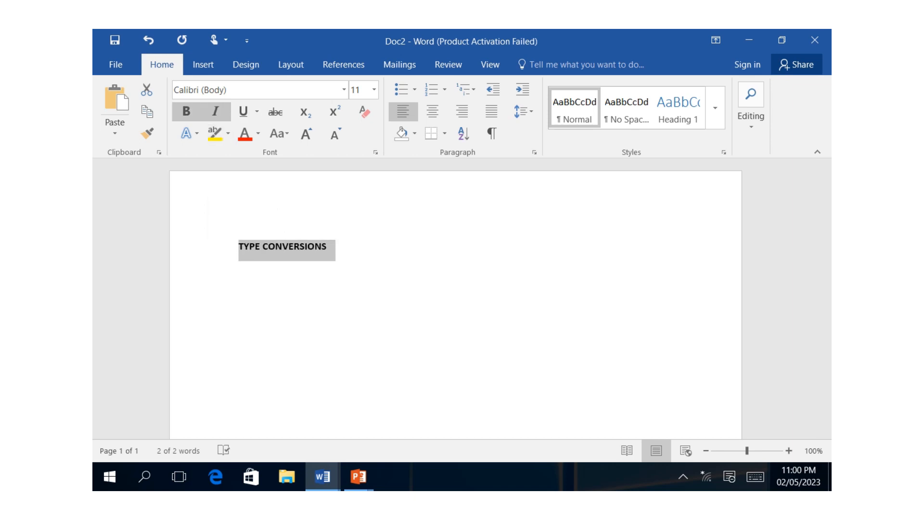
key("ctrl+u")
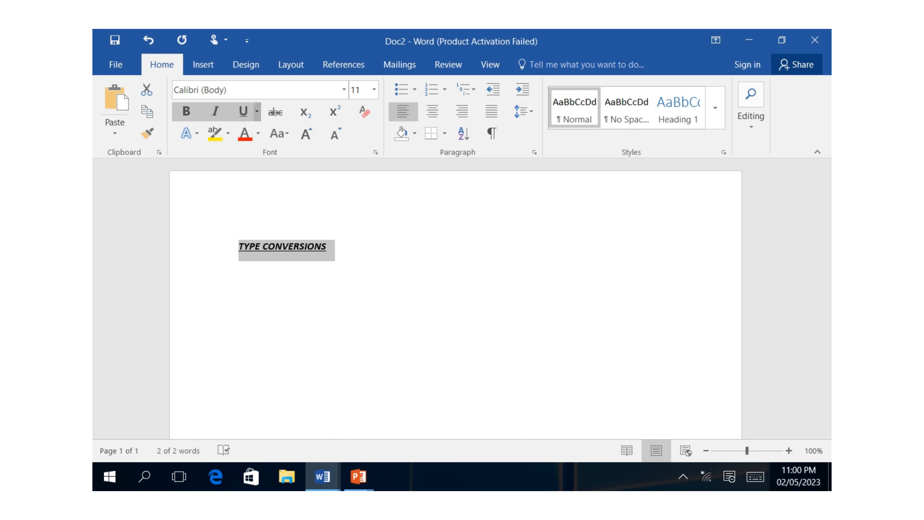
- Look through the underline styles and colours, and try strikethrough on the TYPE CONVERSIONS line before removing it
left_click(257, 111)
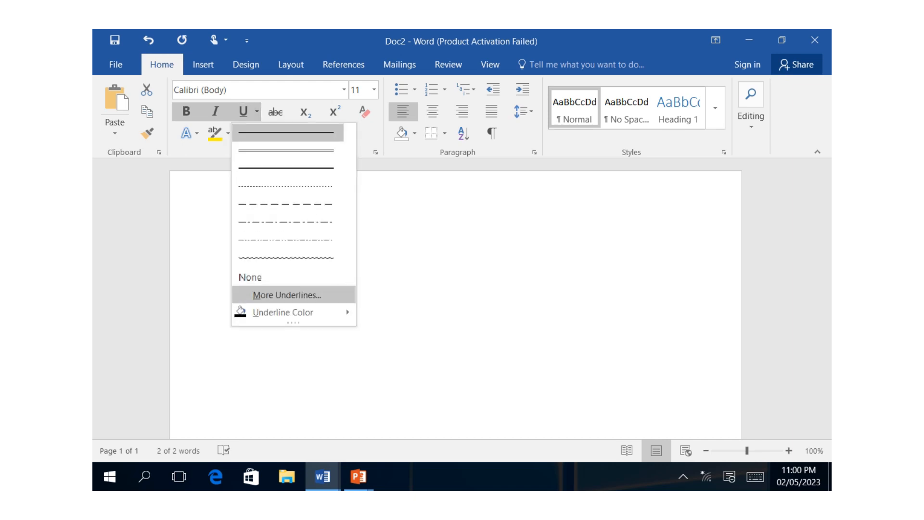
key("Right")
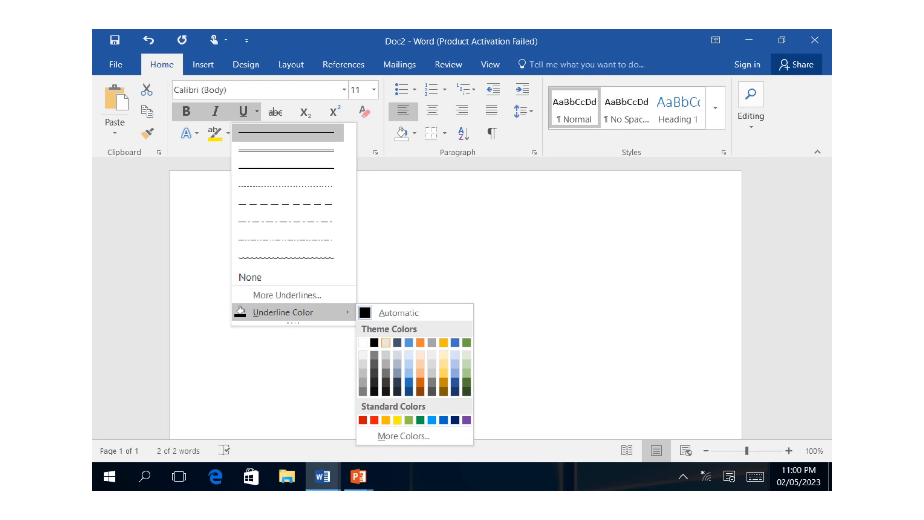
left_click(532, 308)
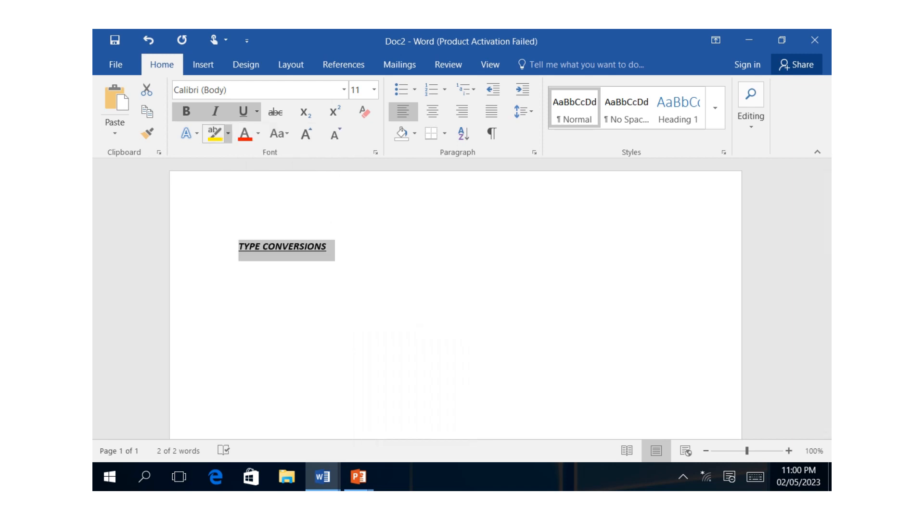
left_click(276, 112)
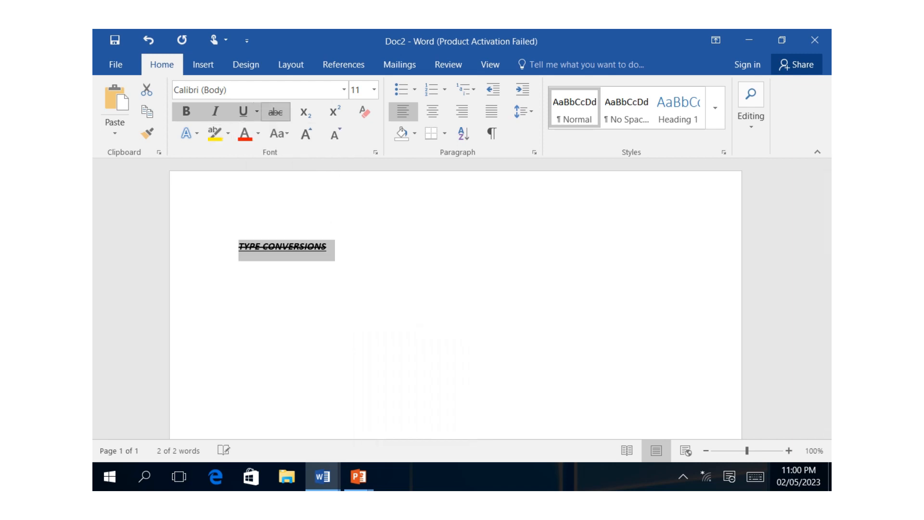
left_click(276, 111)
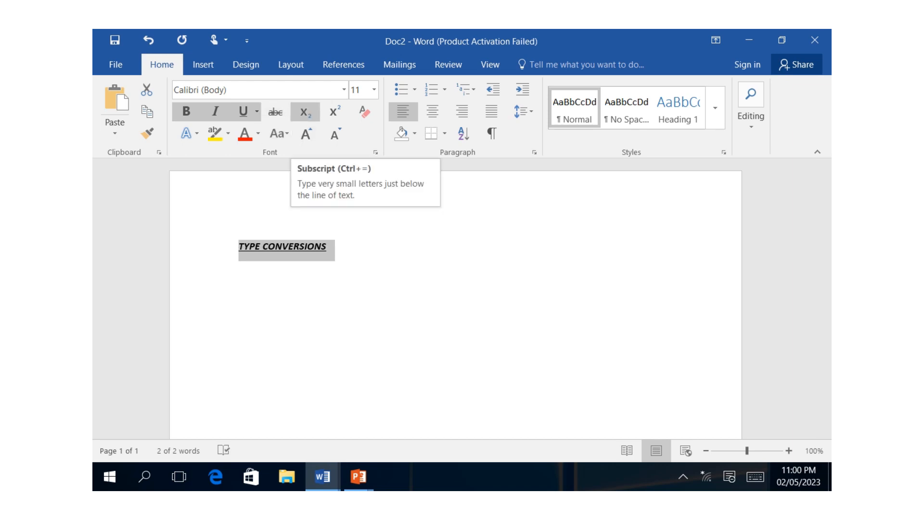
- Apply a blue text effect to the TYPE CONVERSIONS line
left_click(186, 134)
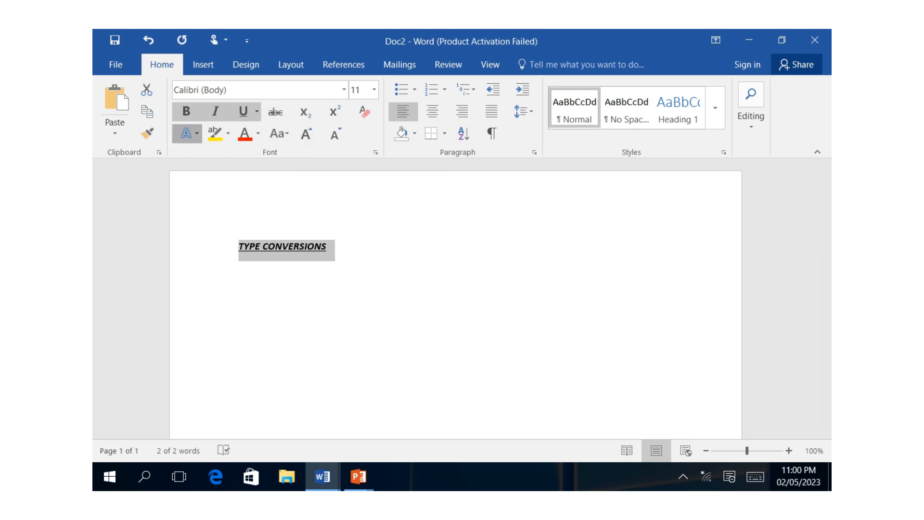
left_click(233, 166)
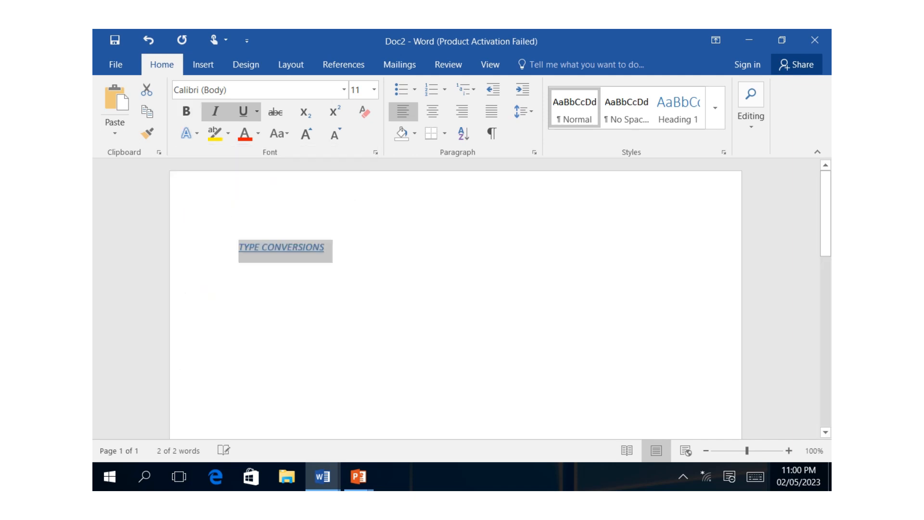
- Highlight the TYPE CONVERSIONS line in yellow with the text highlighter
left_click(329, 248)
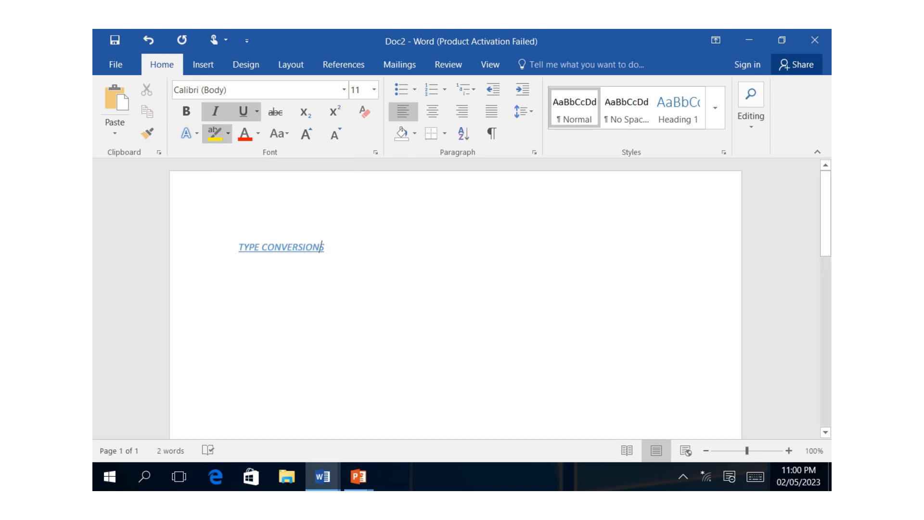
left_click_drag(324, 247, 239, 247)
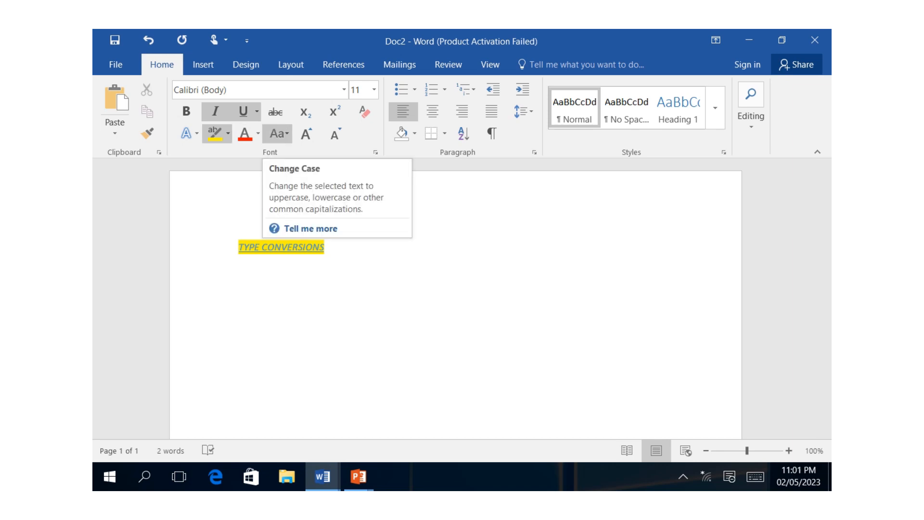
- Change the case of the word TYPE to sentence case and afterwards to lowercase
left_click(277, 133)
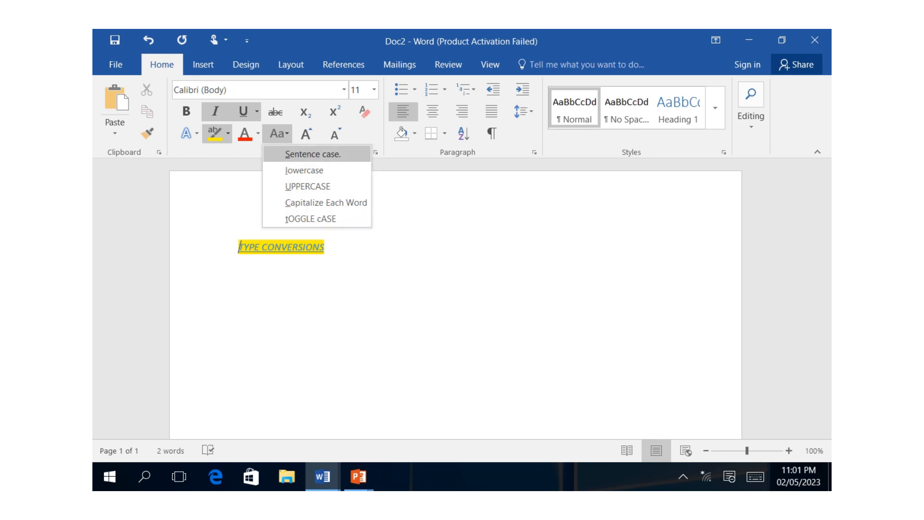
left_click(313, 154)
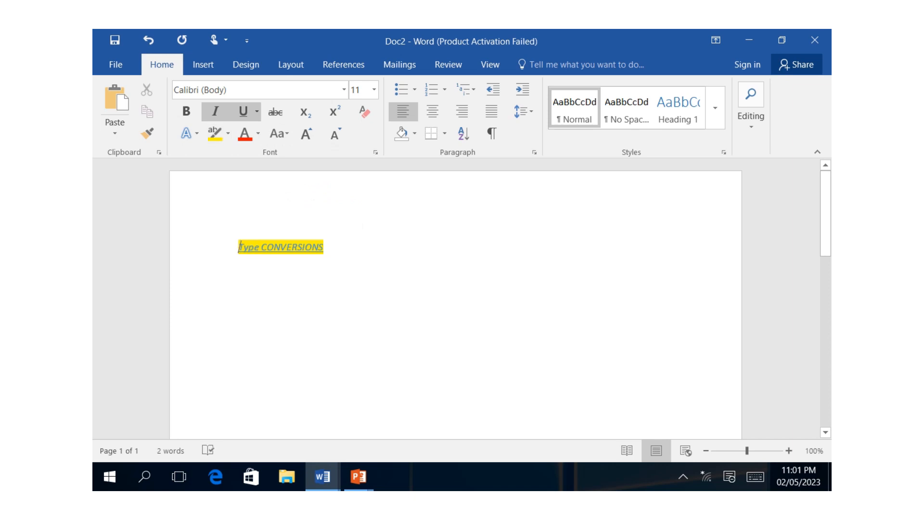
left_click(278, 133)
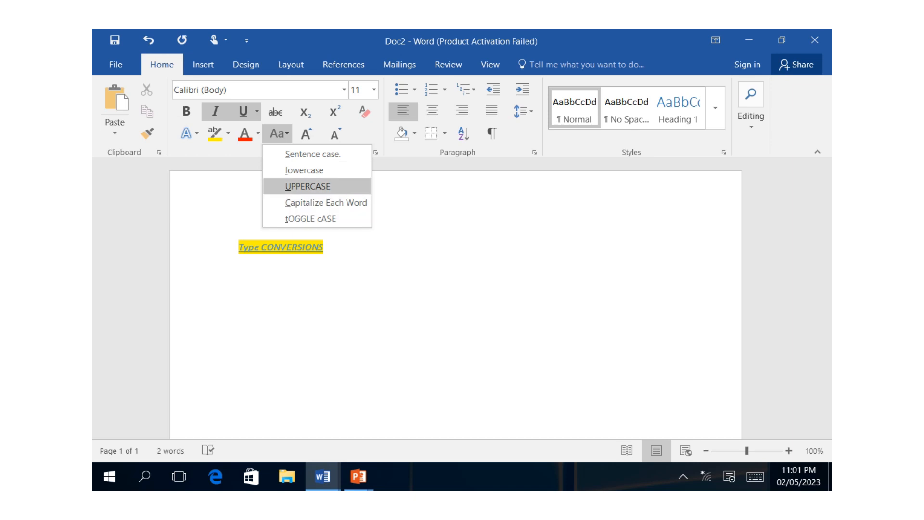
left_click(304, 170)
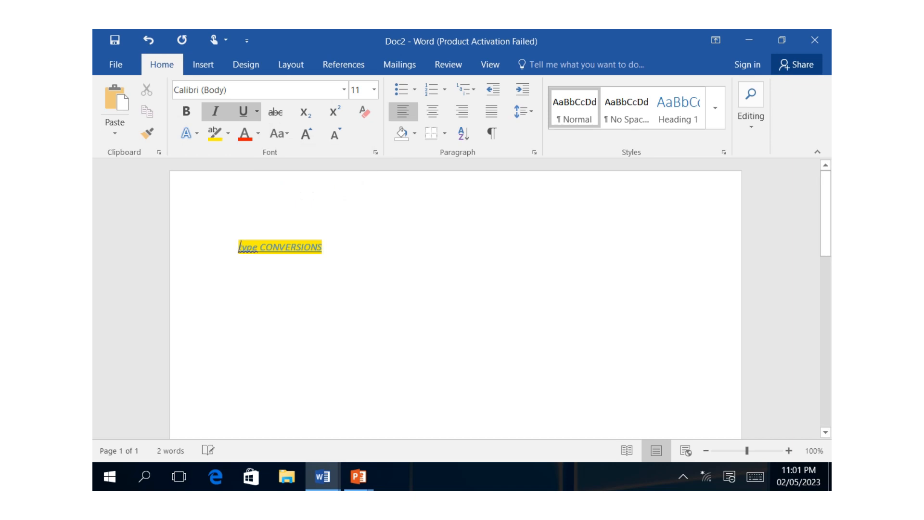
- Try uppercase and sentence case on the whole highlighted line, finishing with Capitalize Each Word
triple_click(267, 247)
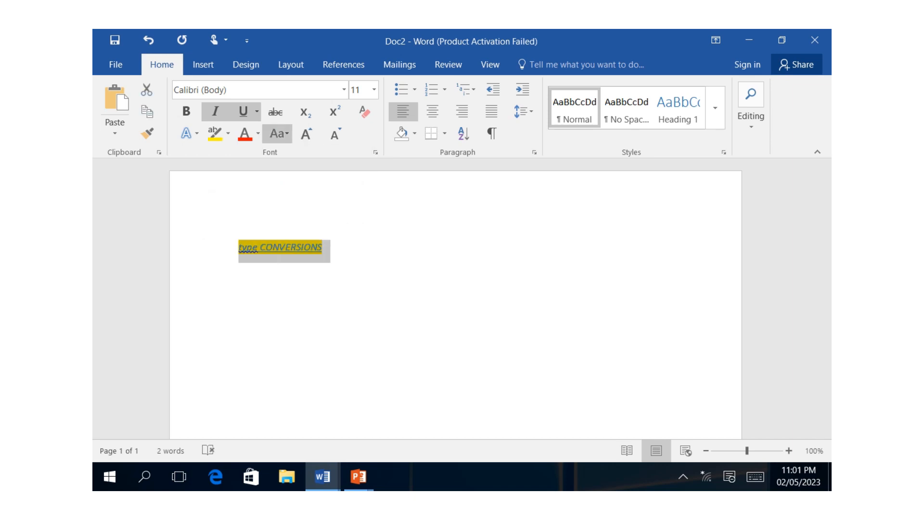
left_click(278, 133)
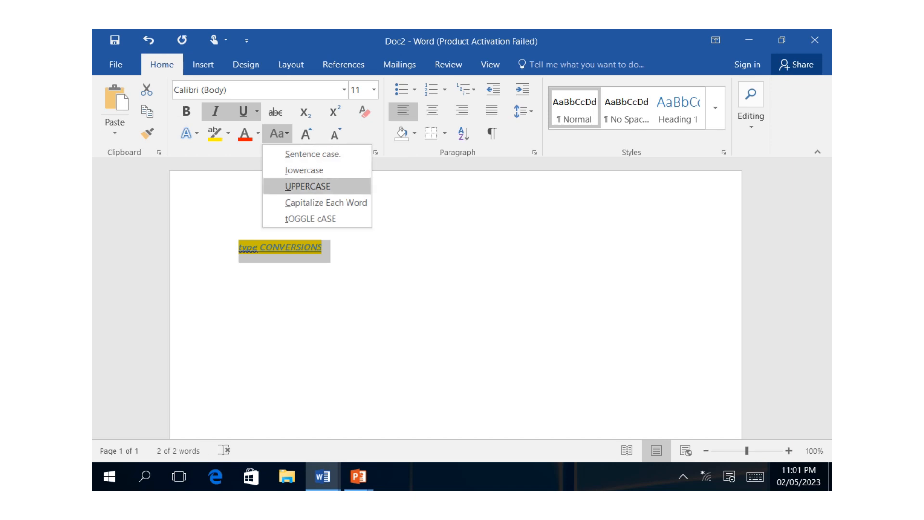
left_click(296, 187)
left_click(278, 134)
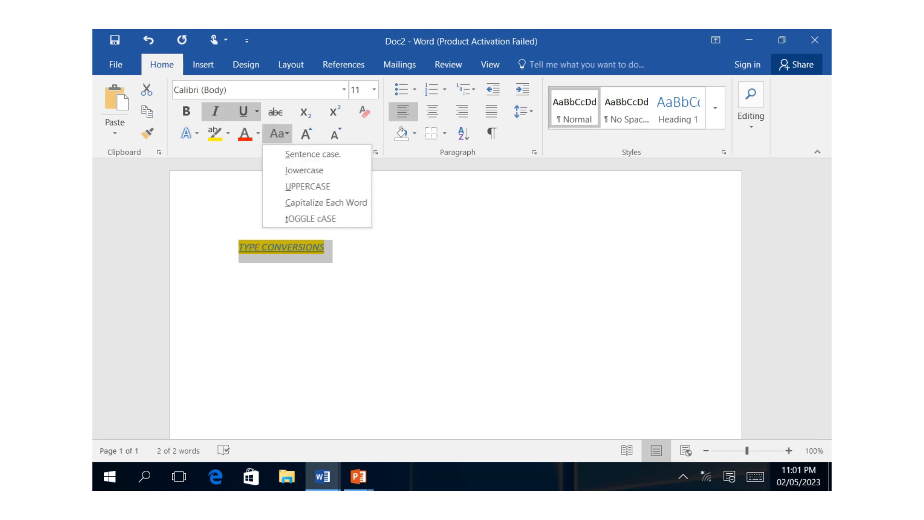
left_click(296, 152)
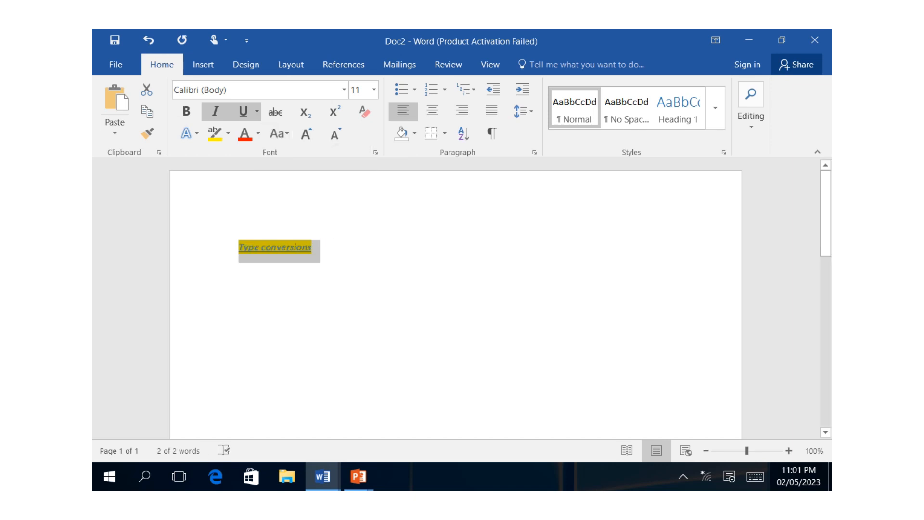
left_click(278, 134)
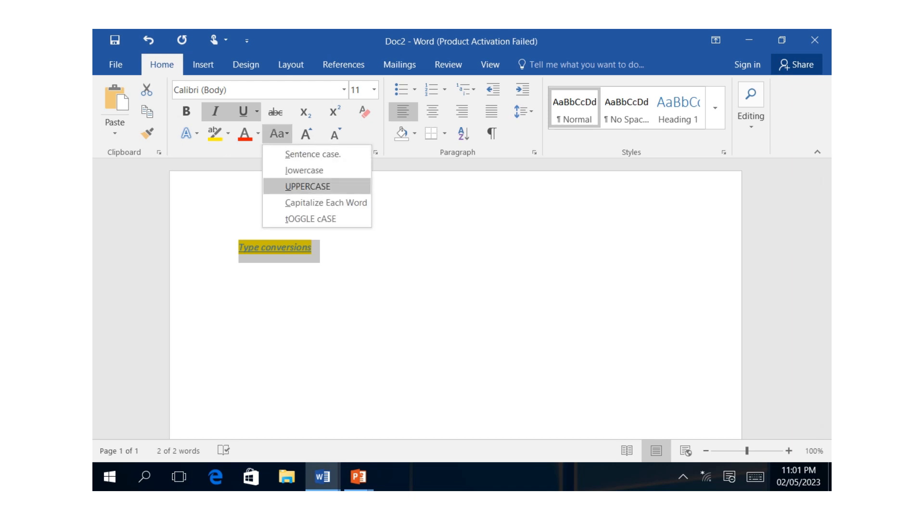
left_click(326, 203)
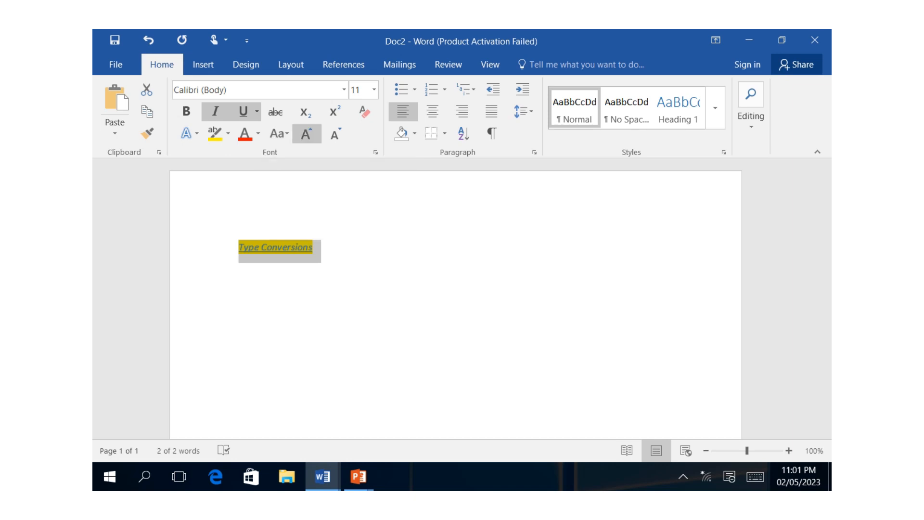
- Increase the font size of the Type Conversions line by one step and reduce it again
left_click(307, 134)
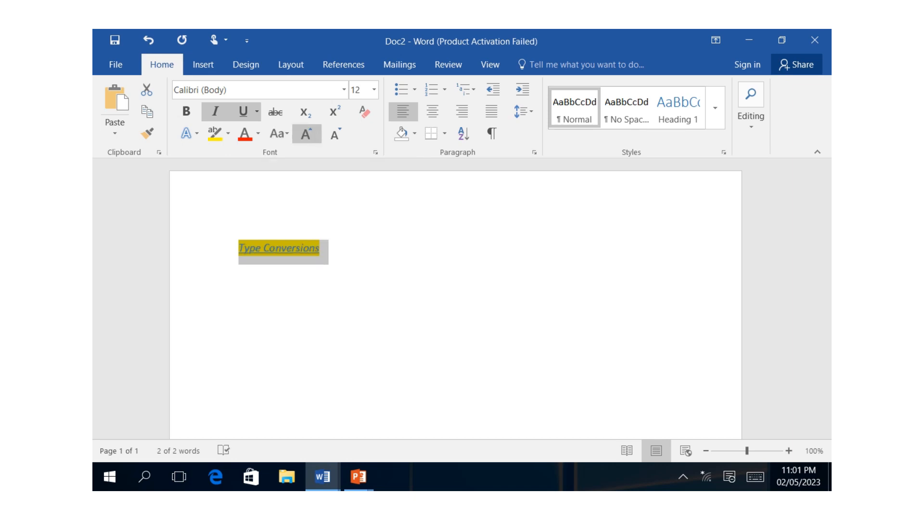
left_click(335, 134)
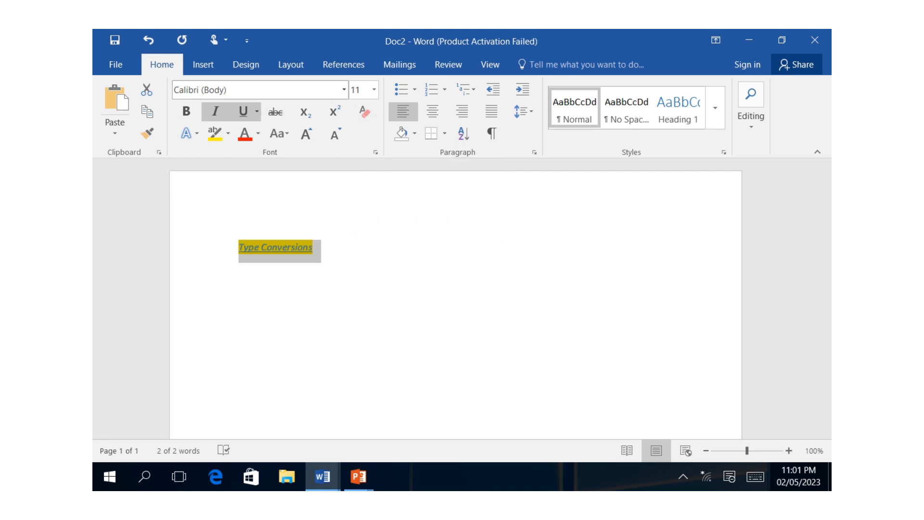
- Set the Type Conversions line in Times New Roman at size 14
left_click(344, 90)
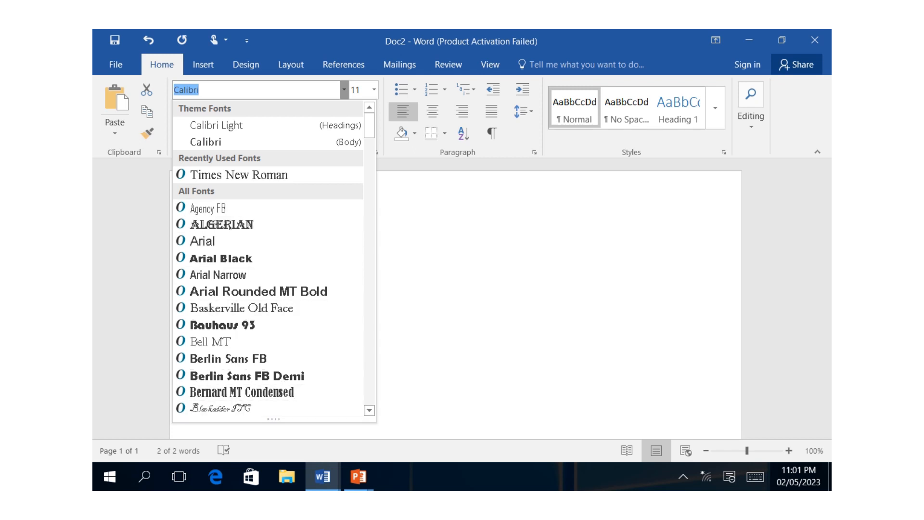
scroll(275, 260, "down", 1)
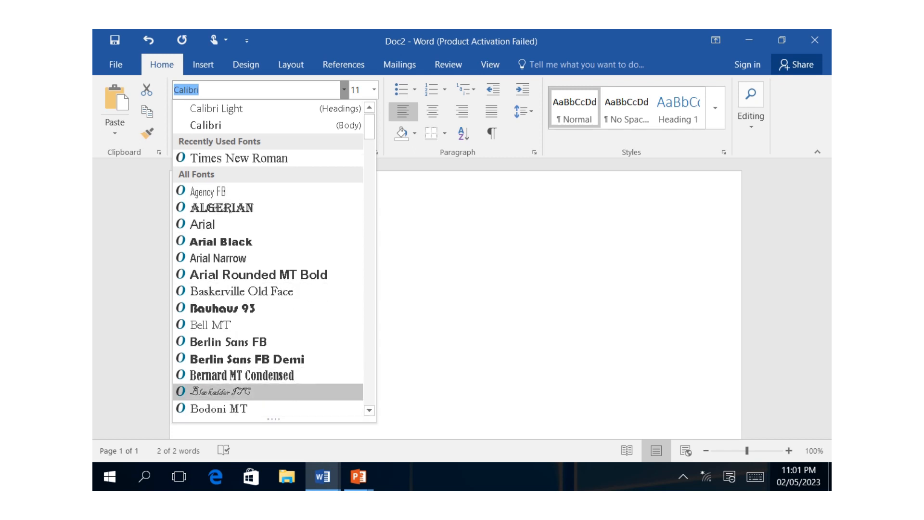
left_click(239, 158)
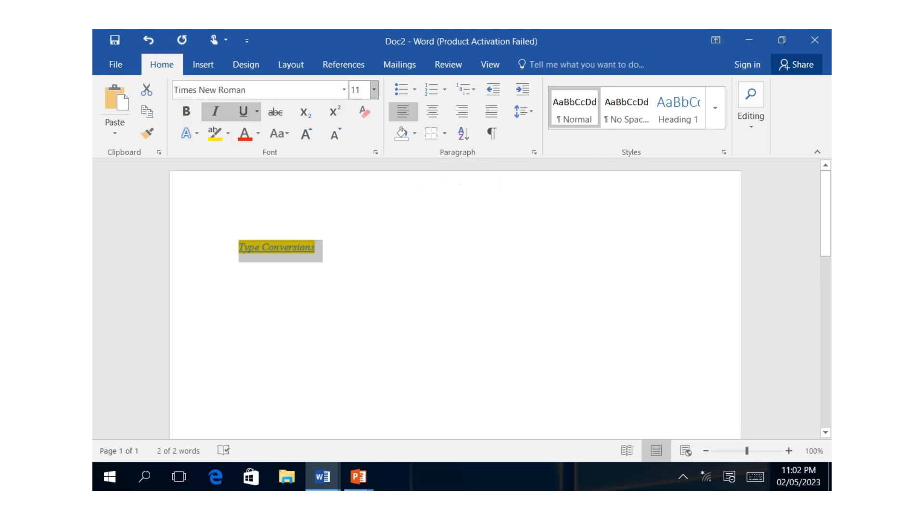
left_click(374, 90)
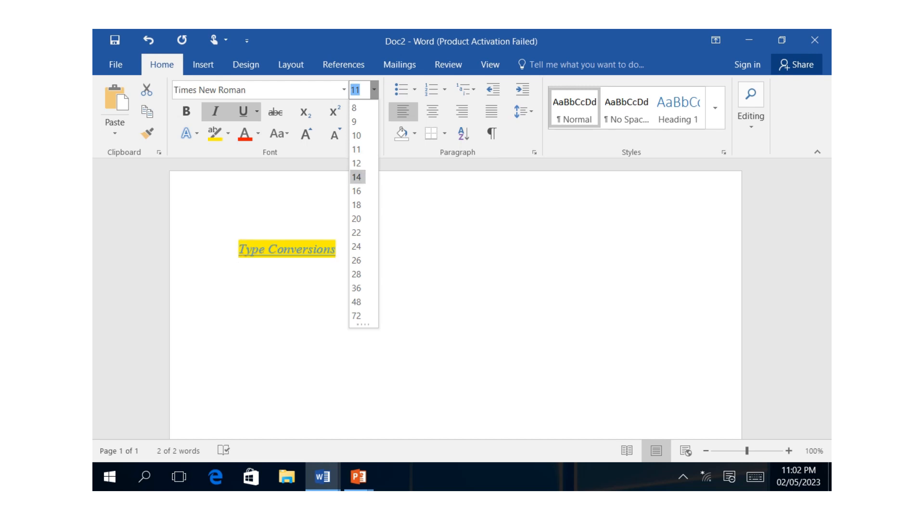
left_click(356, 177)
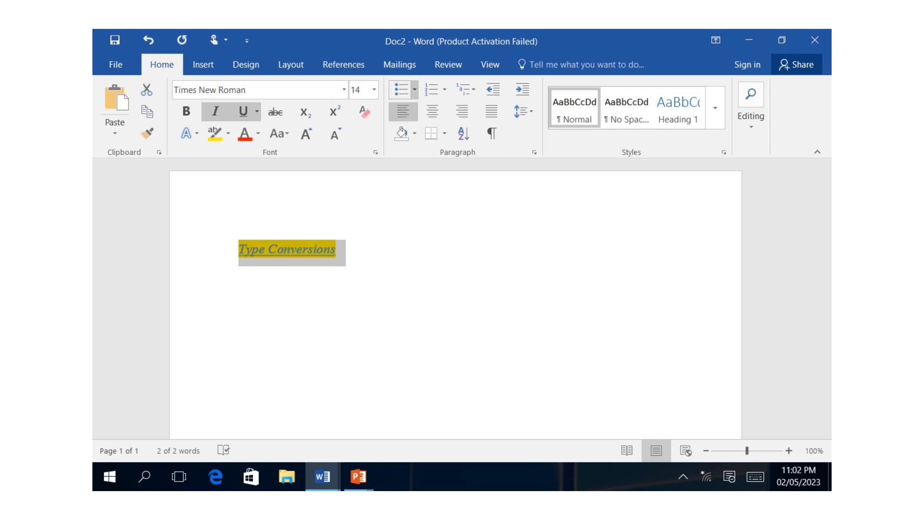
- Define a new bullet with the trademark symbol (™) and apply it to the Type Conversions line
left_click(414, 89)
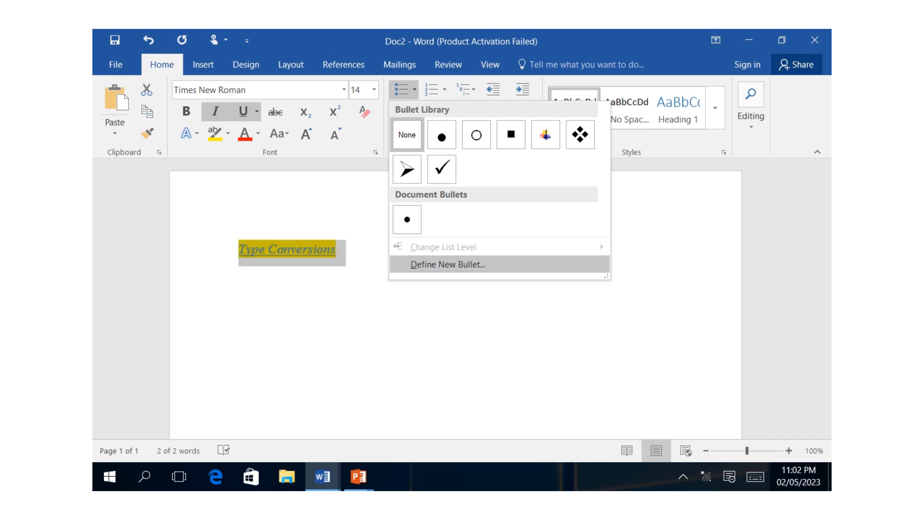
left_click(448, 264)
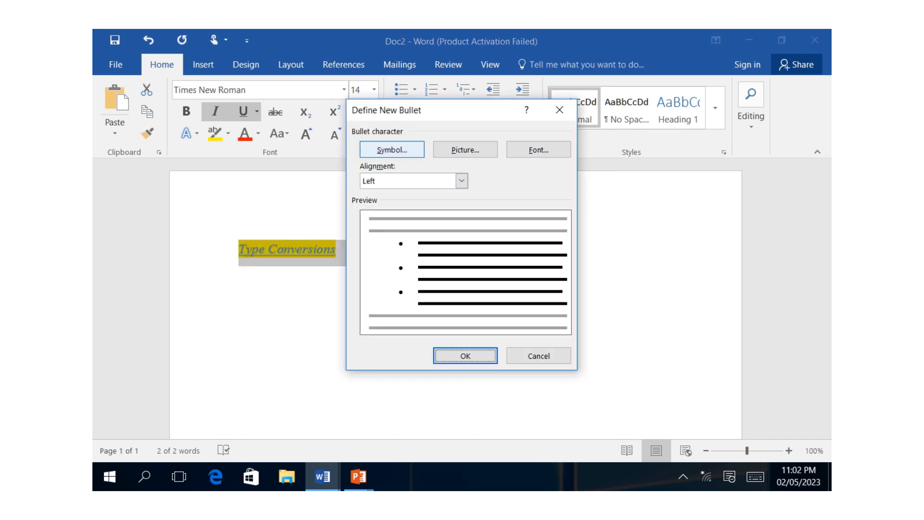
left_click(392, 150)
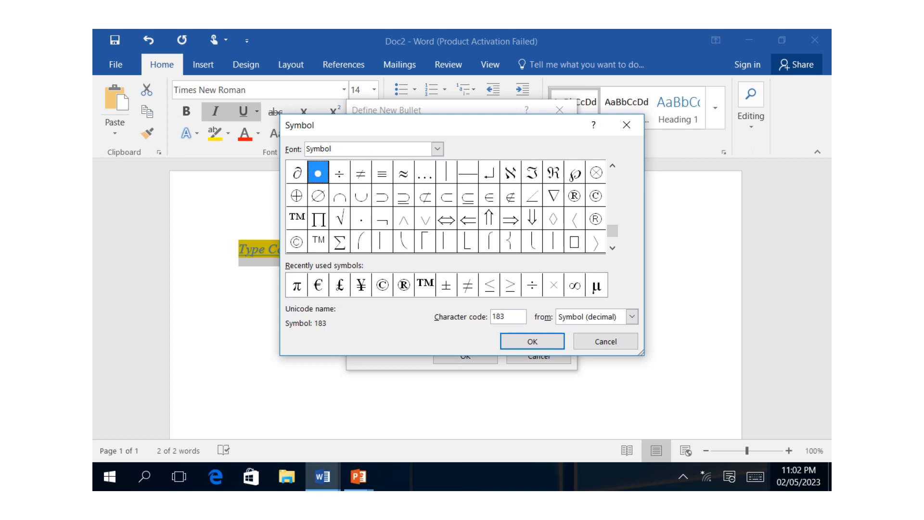
left_click(383, 285)
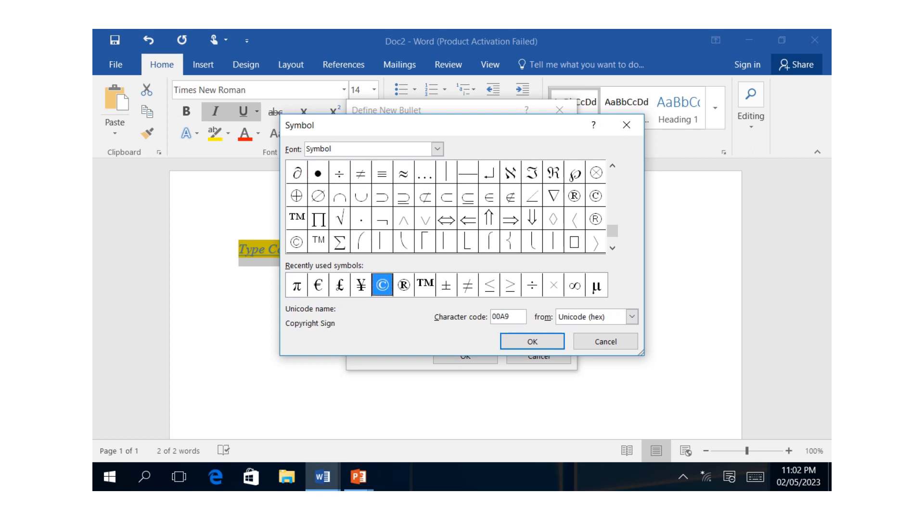
left_click(426, 285)
left_click(532, 341)
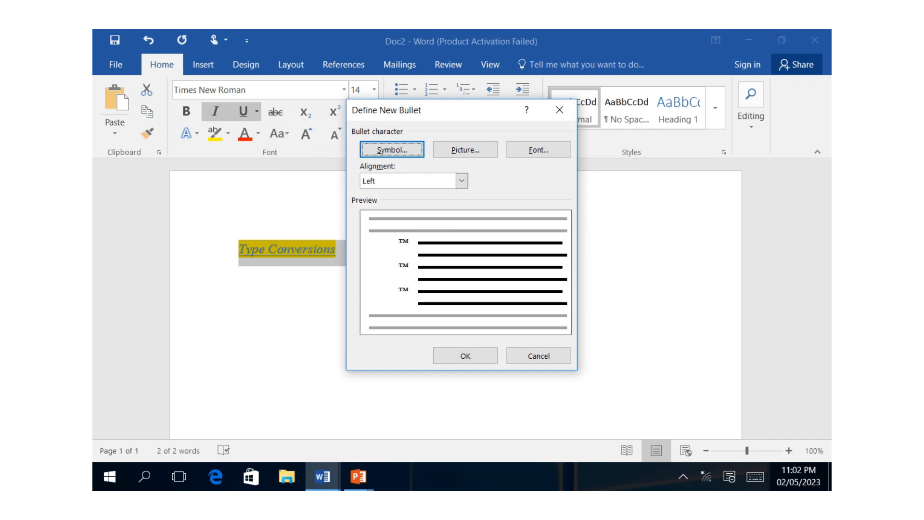
left_click(465, 355)
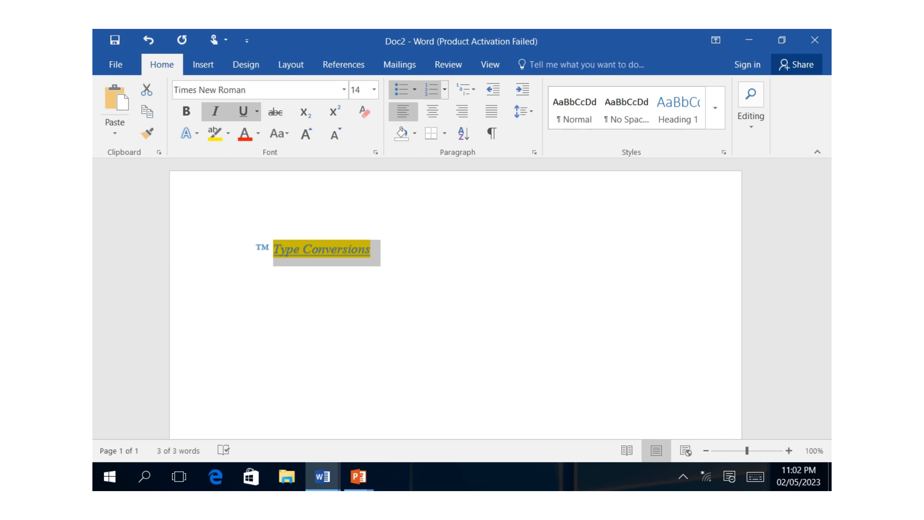
- Look over the numbering formats, and try decreasing and increasing the indent of the bulleted line
left_click(444, 89)
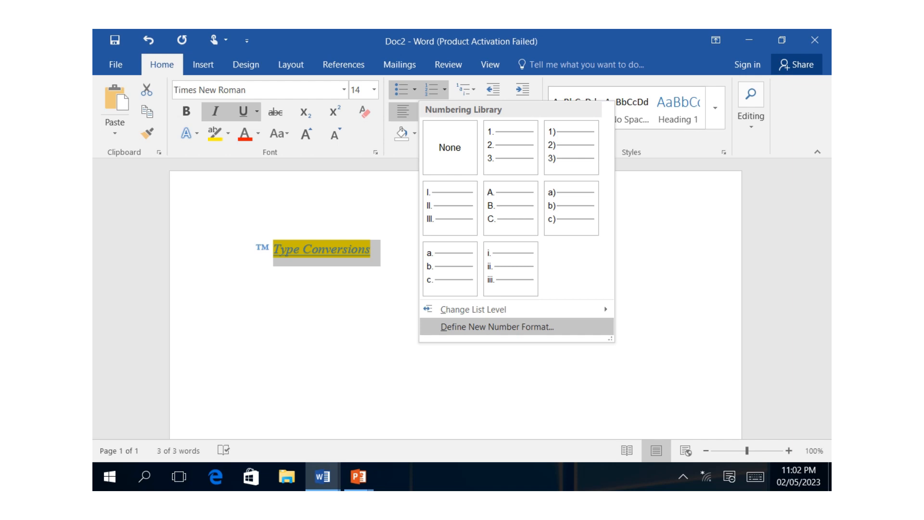
key("Escape")
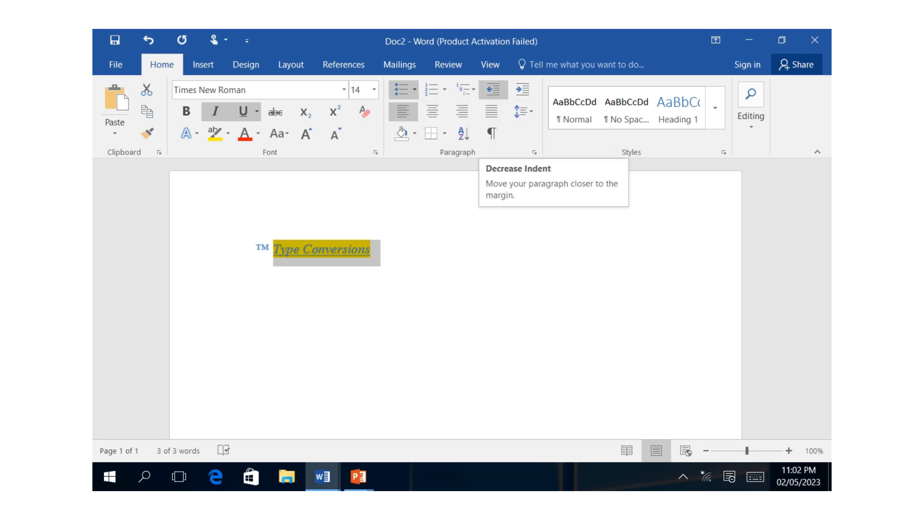
left_click(493, 89)
left_click(522, 89)
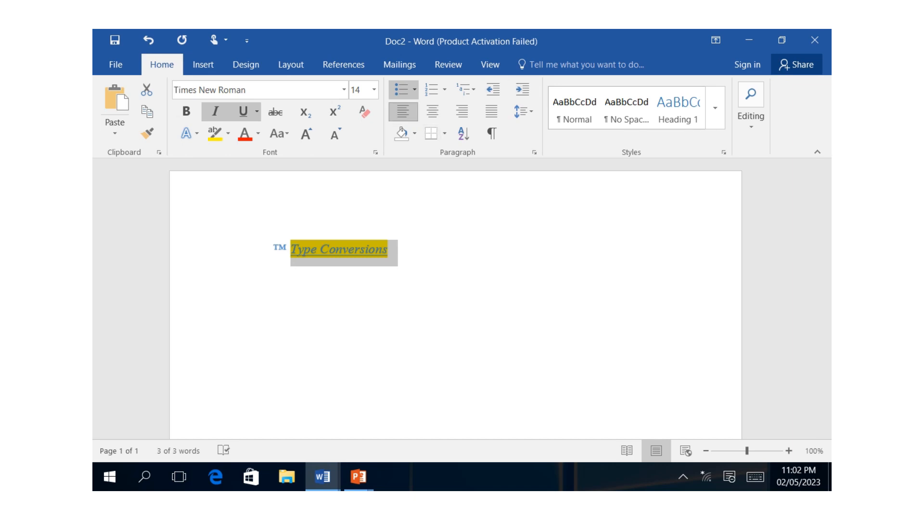
- Try centred, right and justified alignment on the bulleted line, and look at the line spacing options
left_click(432, 111)
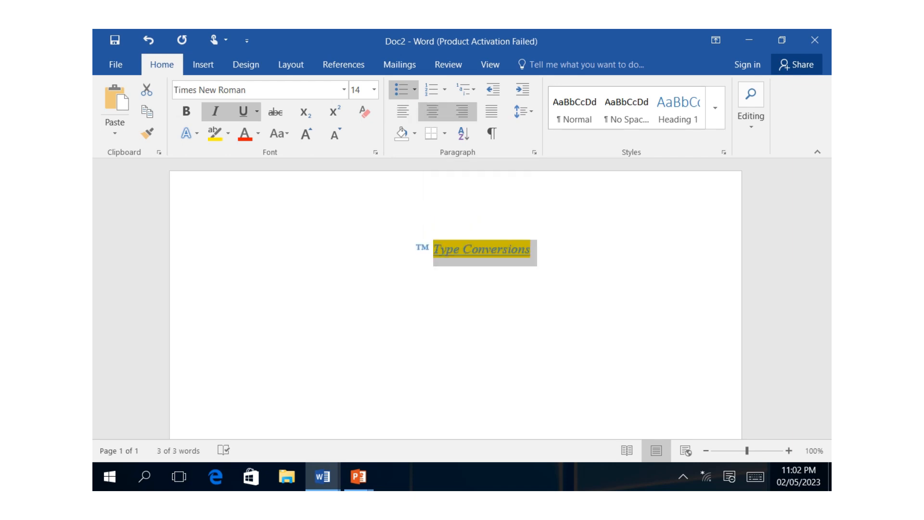
left_click(462, 111)
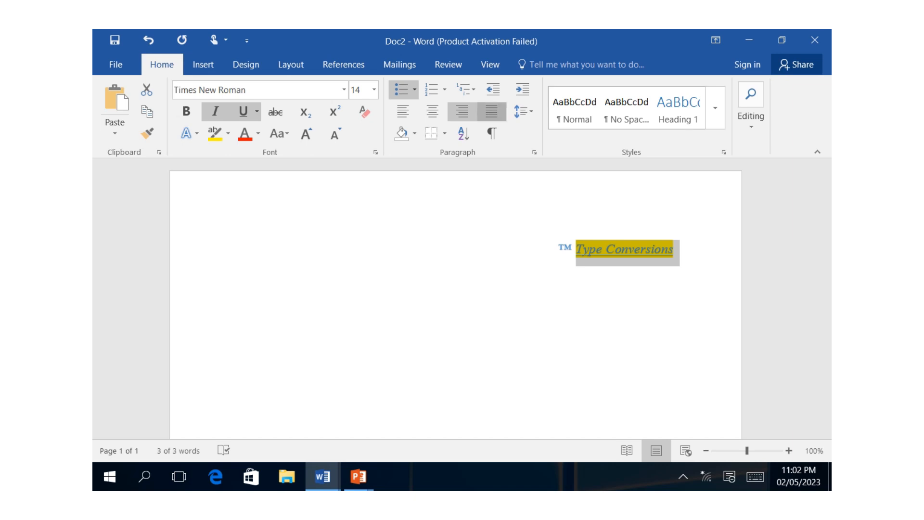
left_click(491, 111)
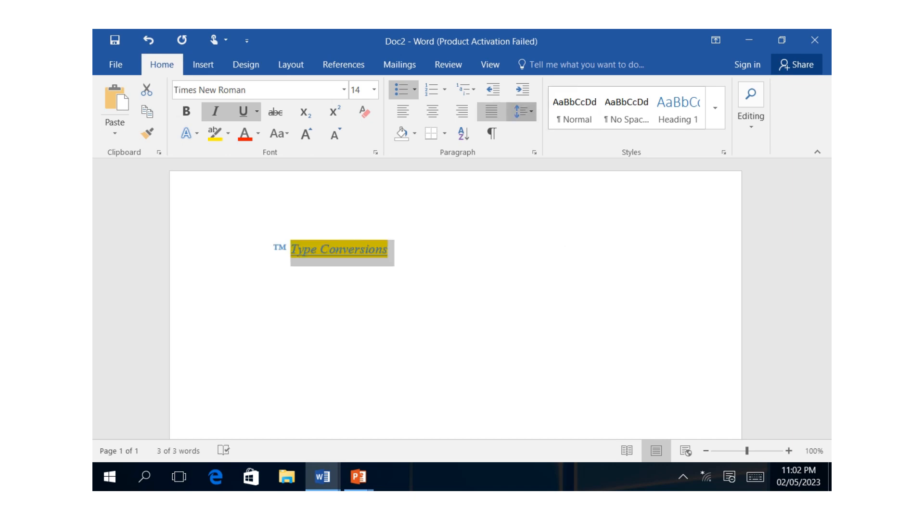
left_click(522, 111)
left_click(535, 197)
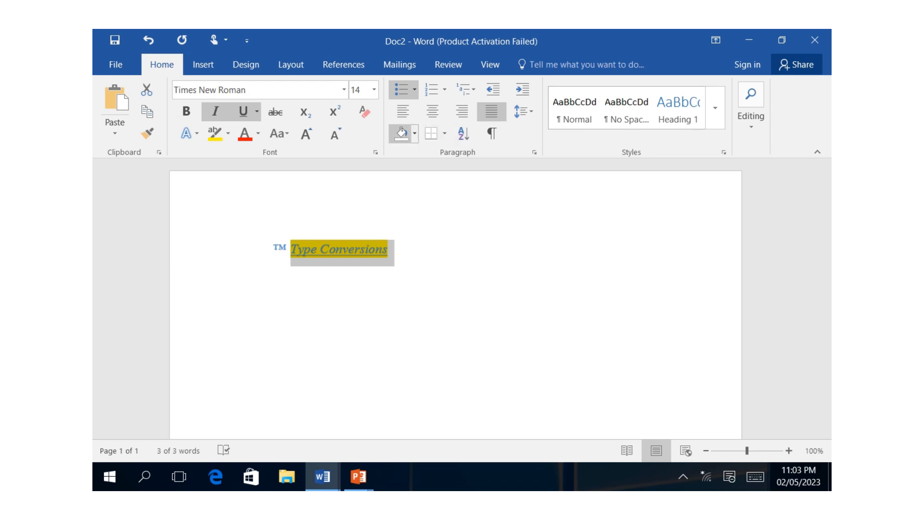
- Preview orange shading on the bulleted line without applying it, and apply the Normal style to the line
left_click(415, 134)
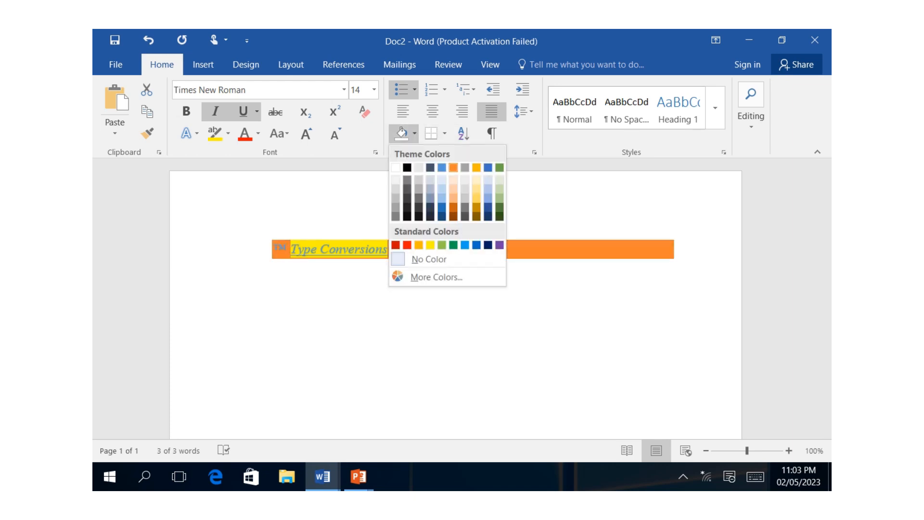
key("Escape")
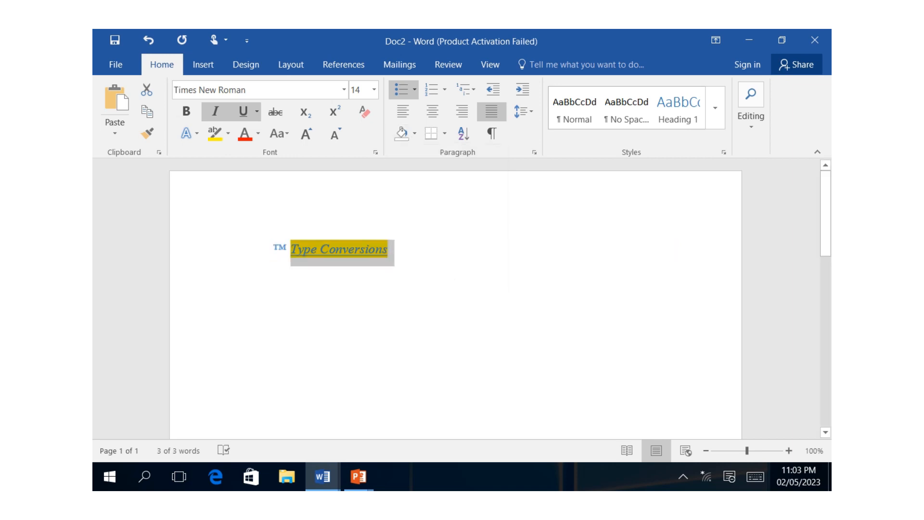
left_click(575, 108)
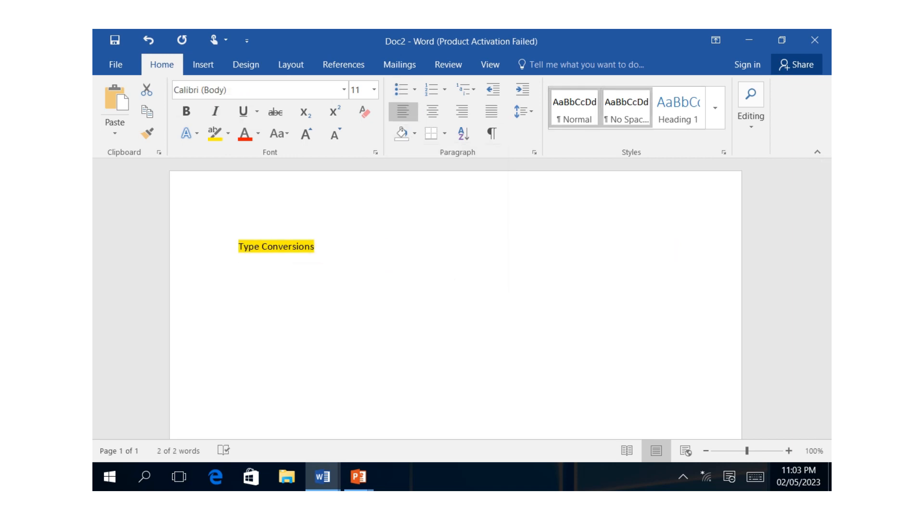
- Try the No Spacing style on the Type Conversions line, and apply the Heading 1 style to it
left_click(626, 108)
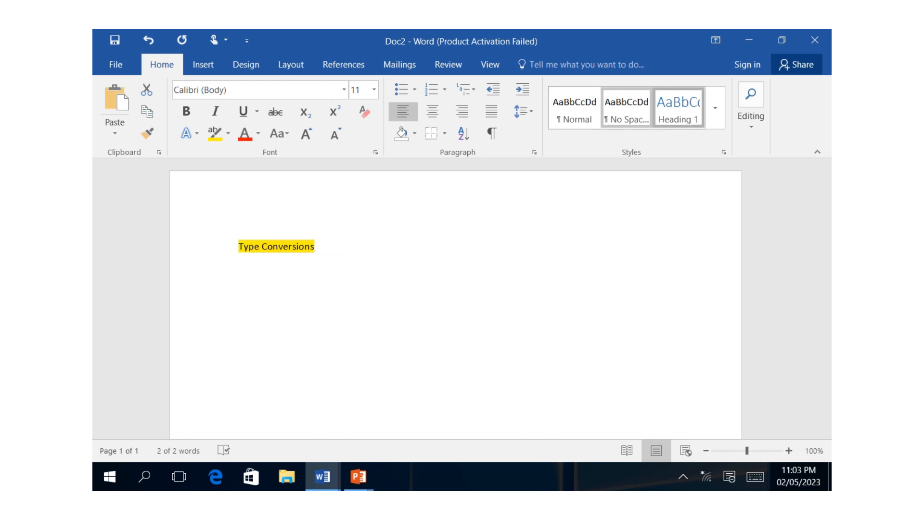
left_click(679, 109)
left_click(348, 260)
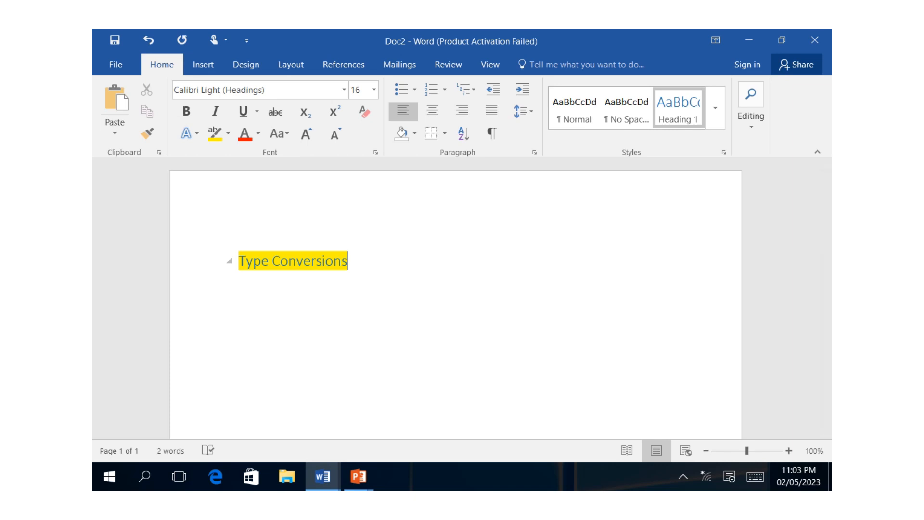
- Show the insertion commands and add an empty line below the Type Conversions heading using the on-screen keyboard
left_click(203, 64)
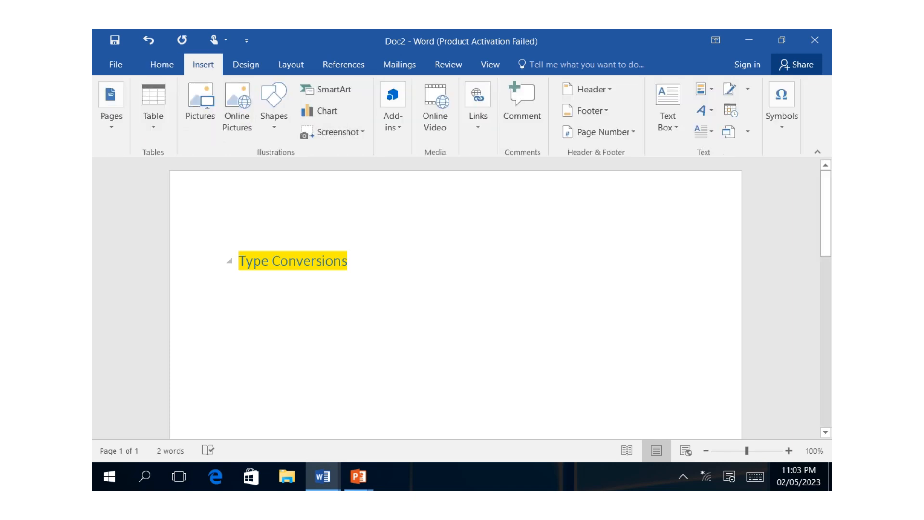
left_click(755, 476)
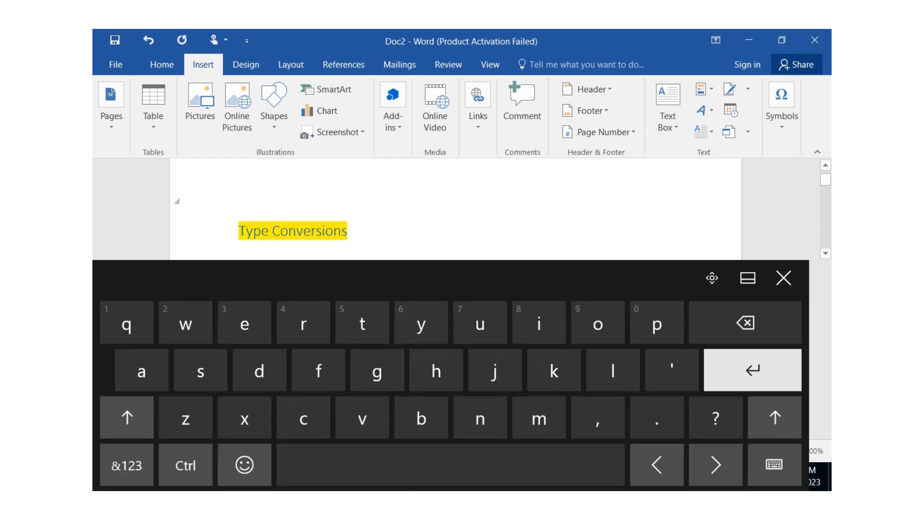
left_click(752, 370)
left_click(784, 278)
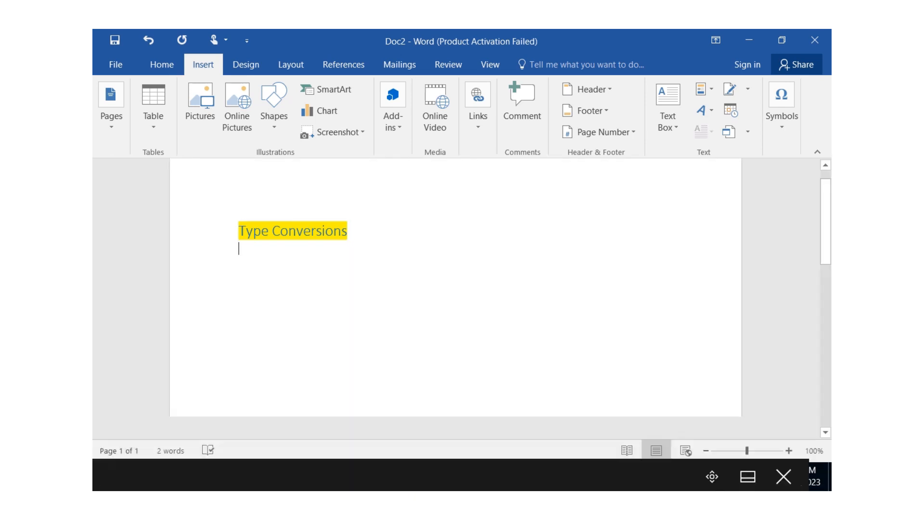
mouse_move(533, 42)
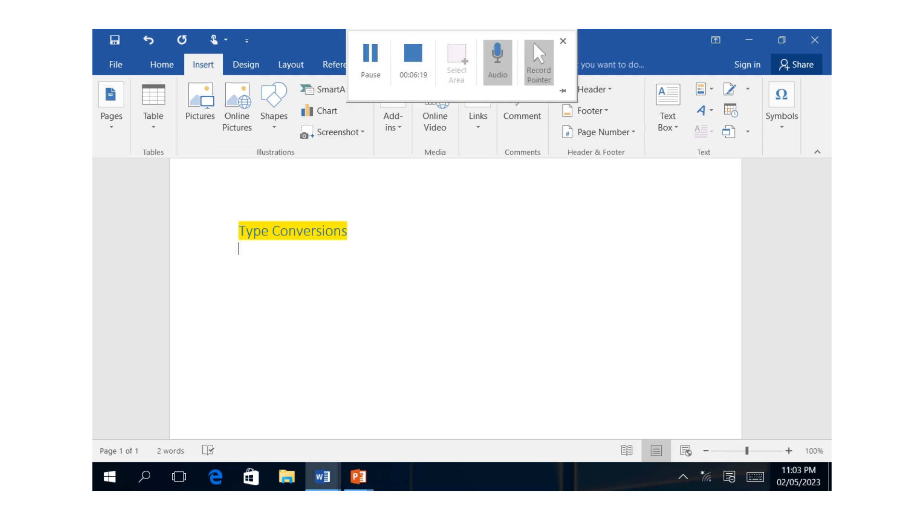